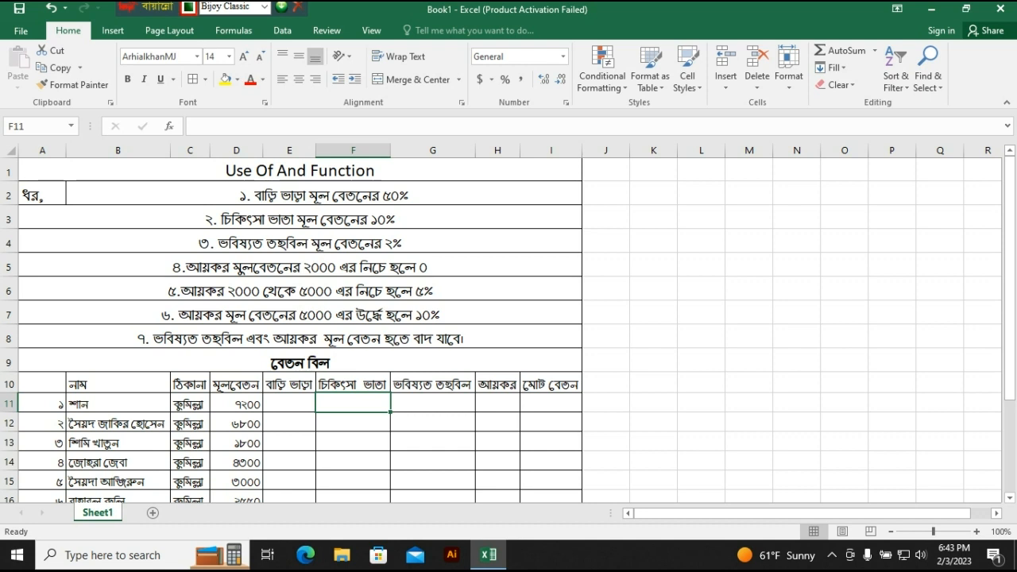
Step: Apply the ArhialkhanMJ font to the range from A2 to I17
click(300, 337)
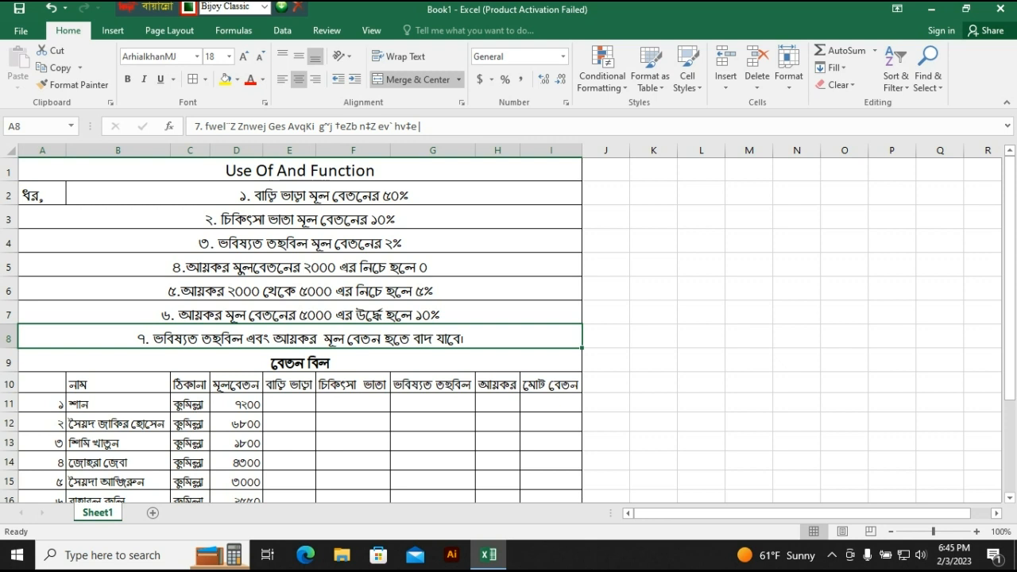
click(300, 171)
drag(42, 195, 584, 473)
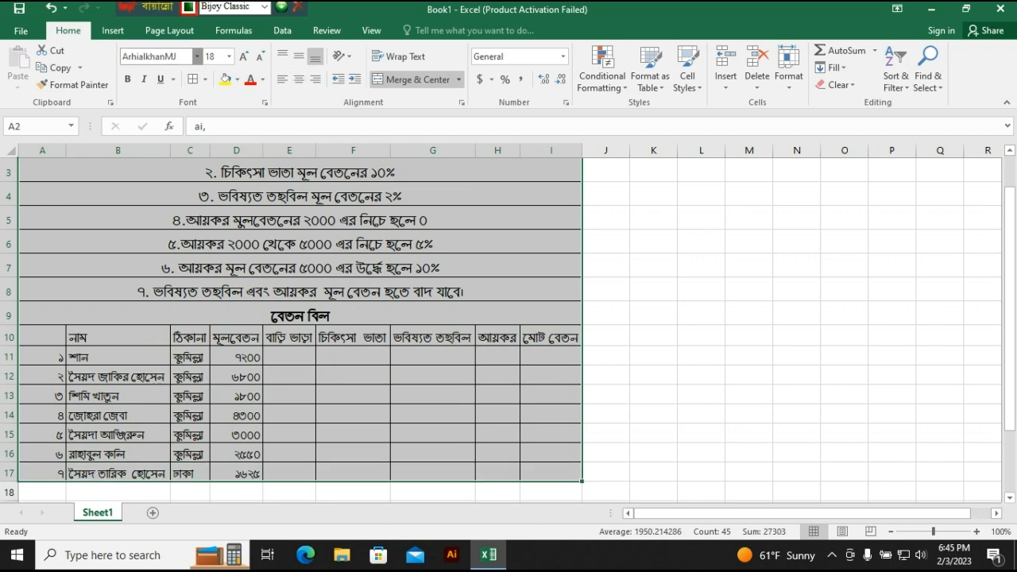
click(197, 56)
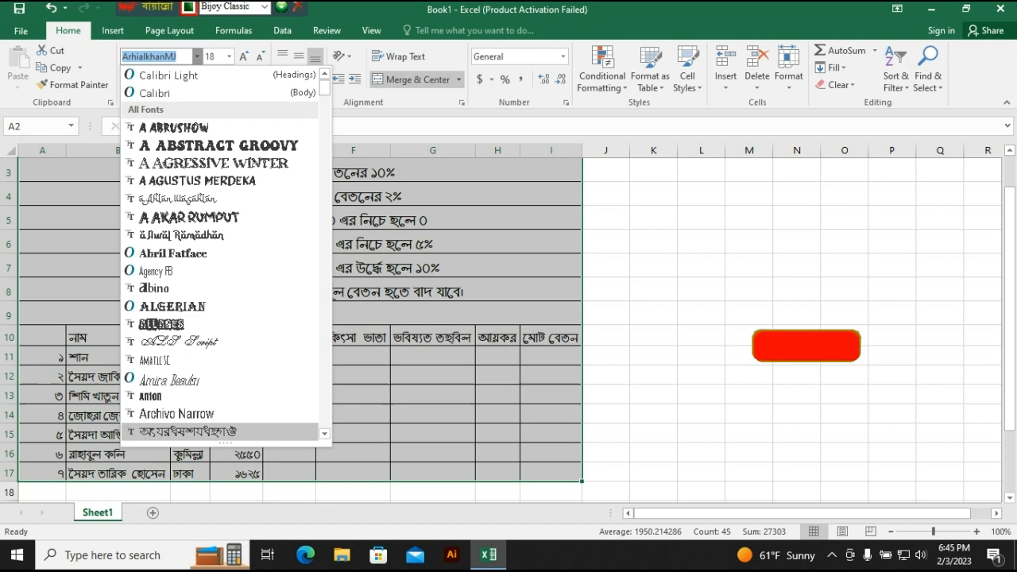
scroll(223, 262, down, 3)
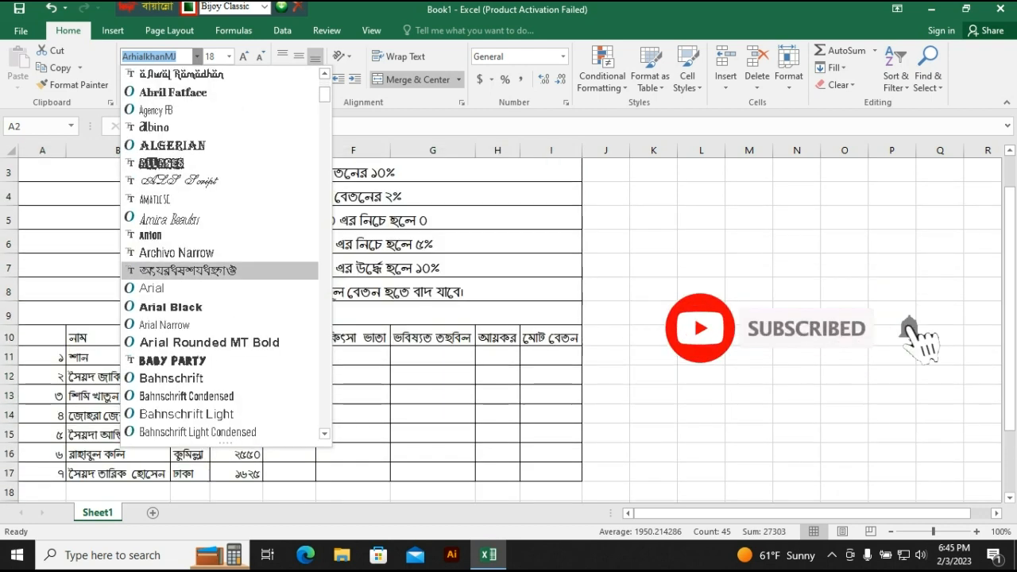
click(188, 270)
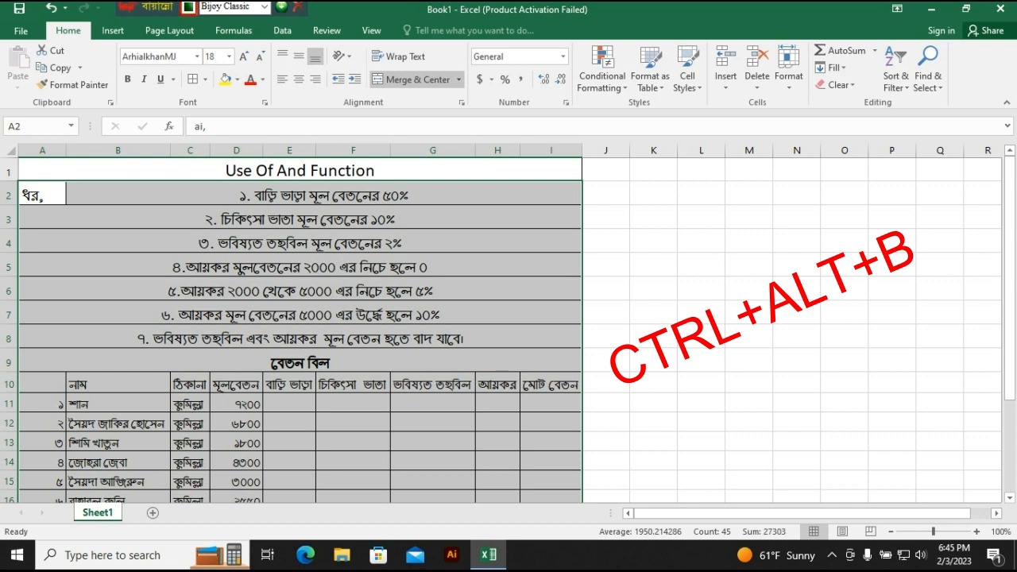
Step: Review the seven salary rules in rows 2 to 8 covering house rent, medical allowance, provident fund, income tax and deductions
click(324, 195)
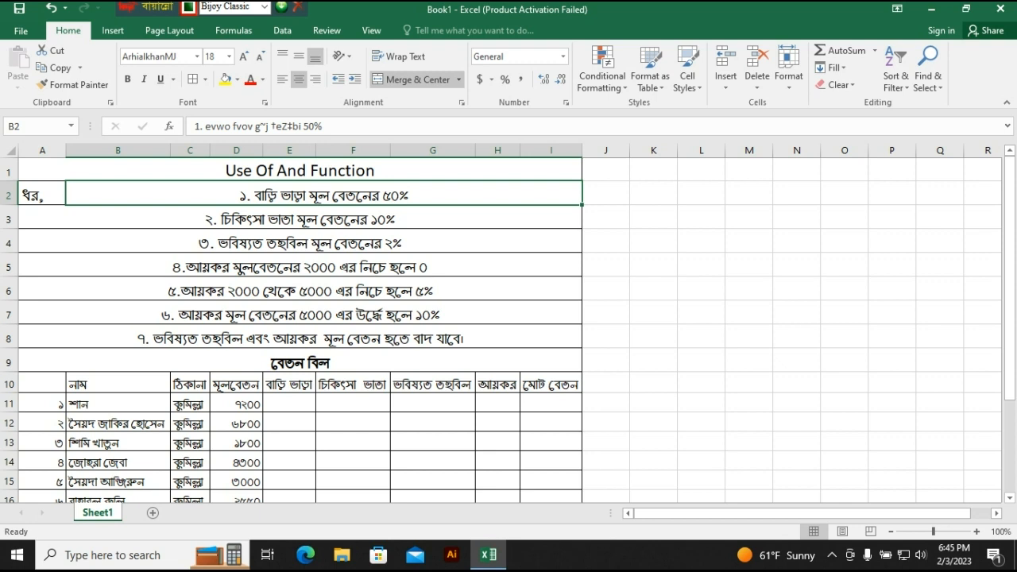
click(301, 220)
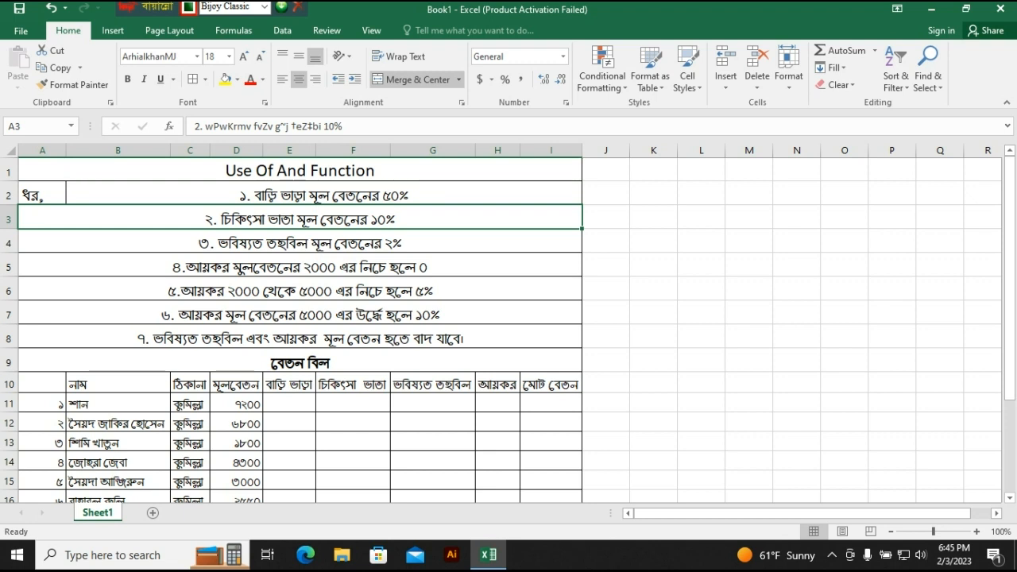
click(301, 243)
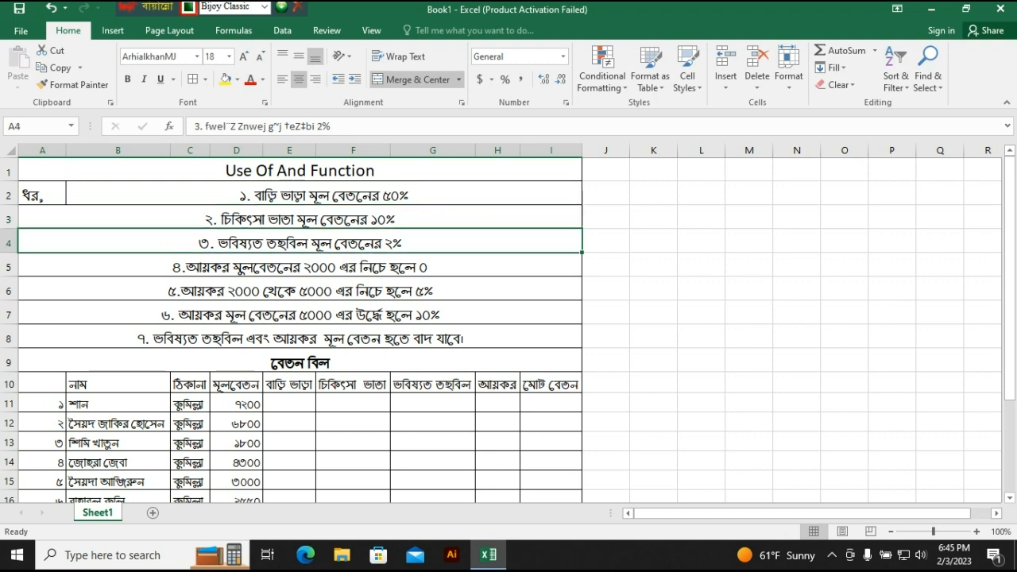
click(301, 267)
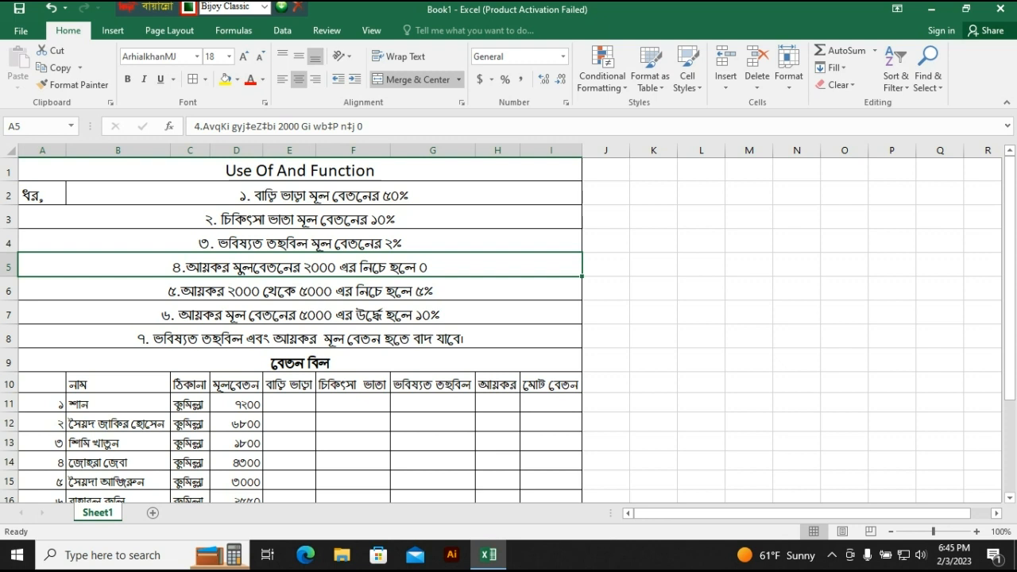
click(300, 291)
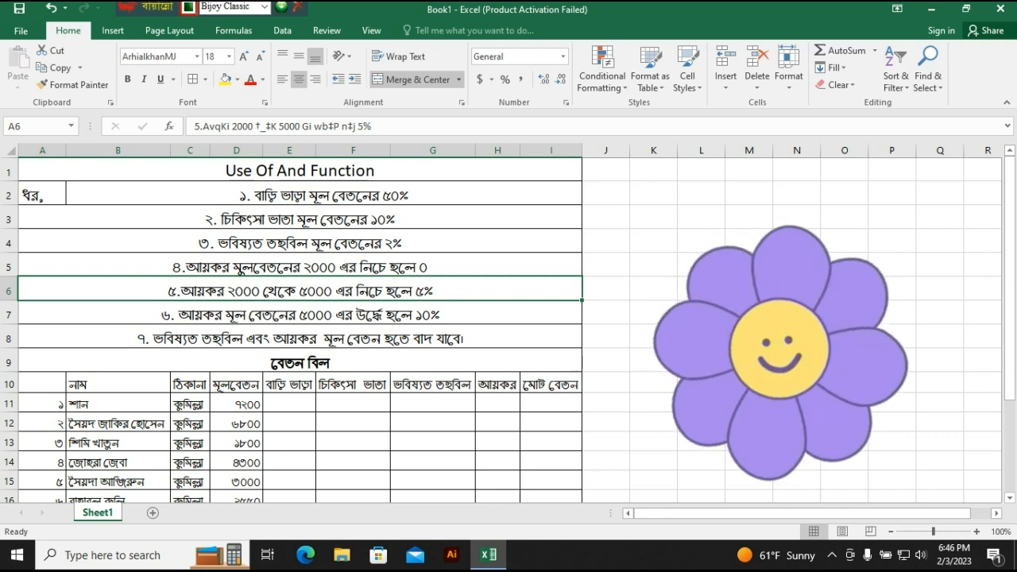
click(301, 315)
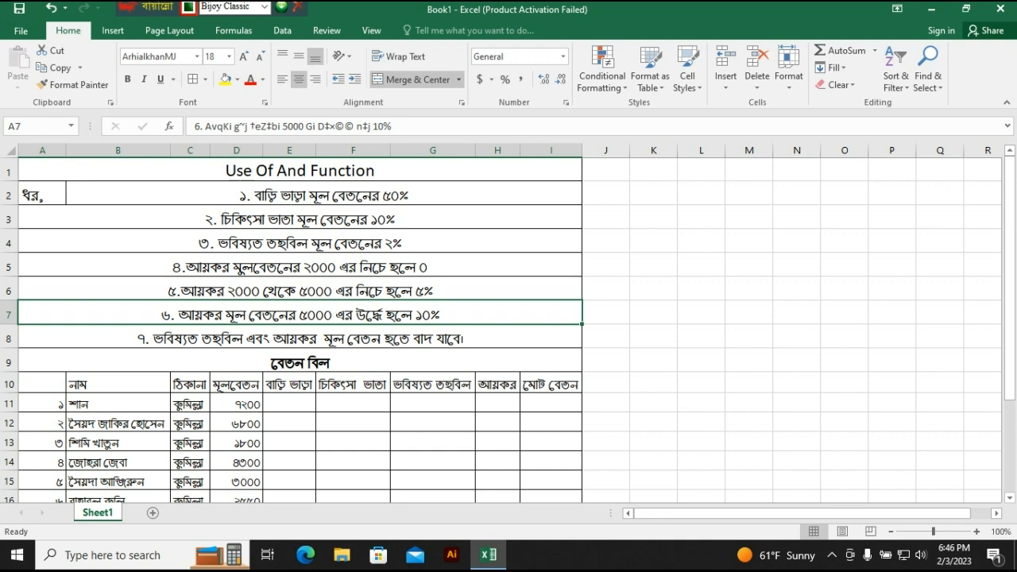
click(301, 338)
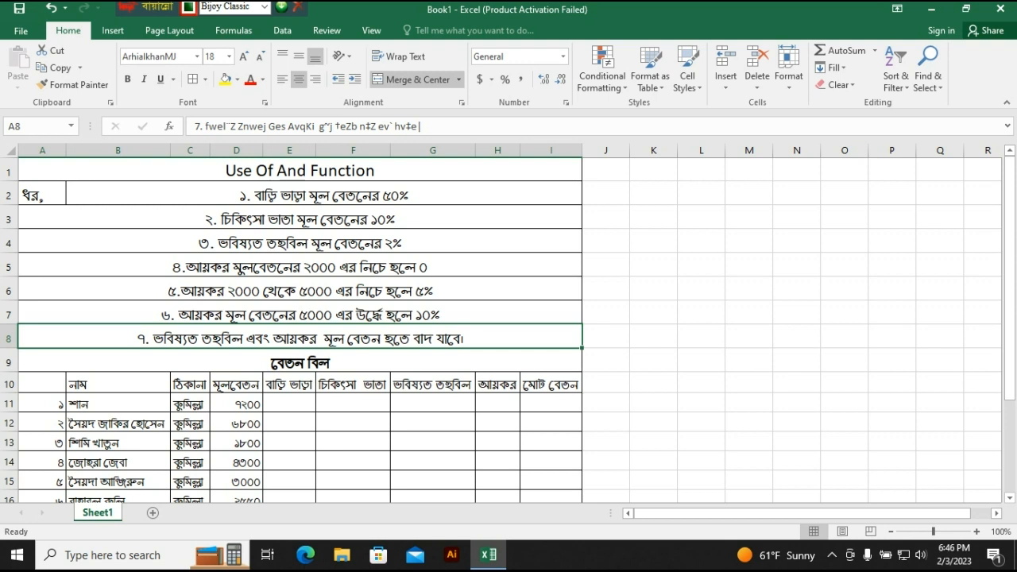
Step: Calculate the house rent in E11 with =D11*50% and fill the formula down to E17
scroll(509, 317, down, 2)
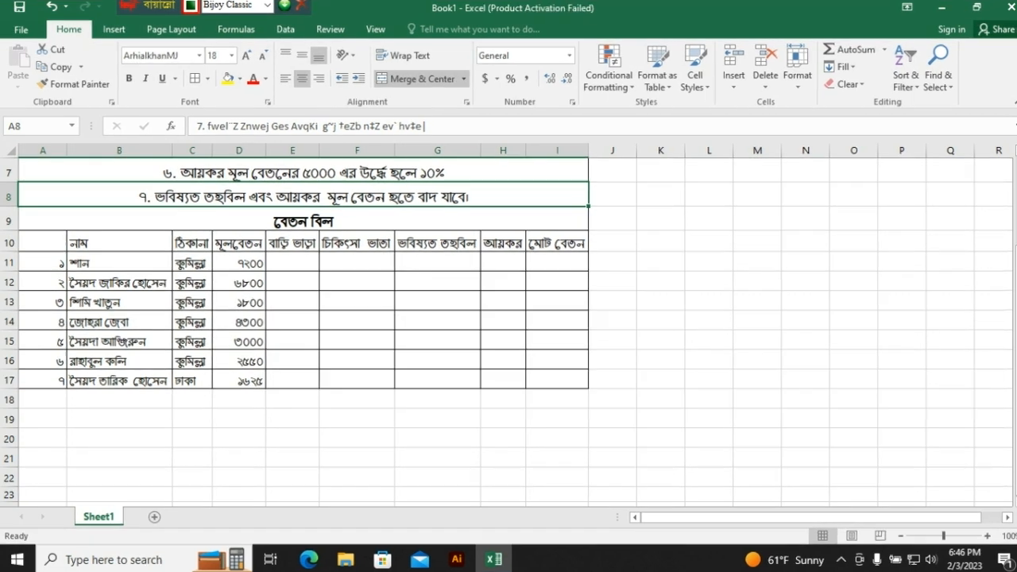
scroll(509, 317, up, 2)
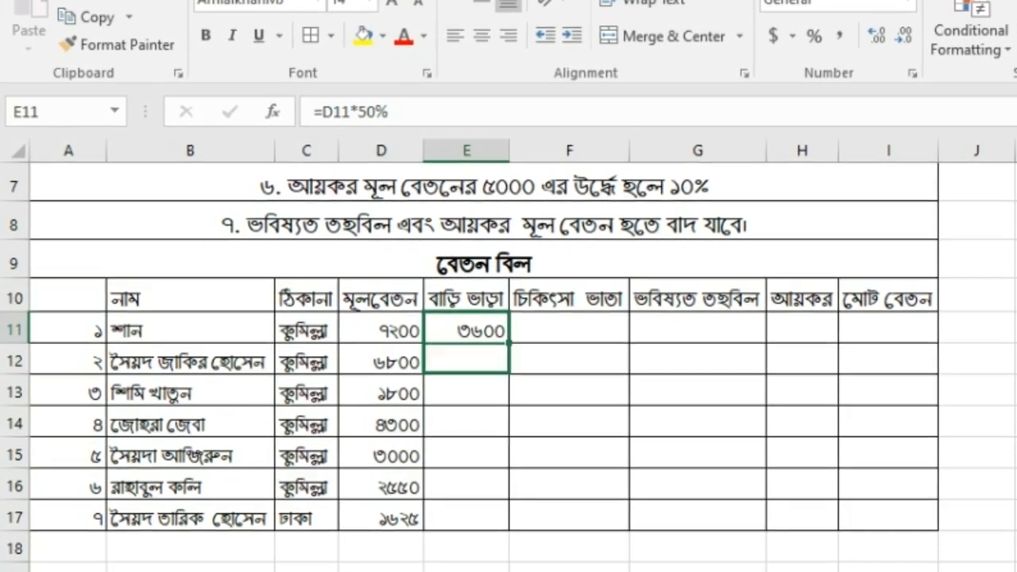
drag(509, 356, 510, 520)
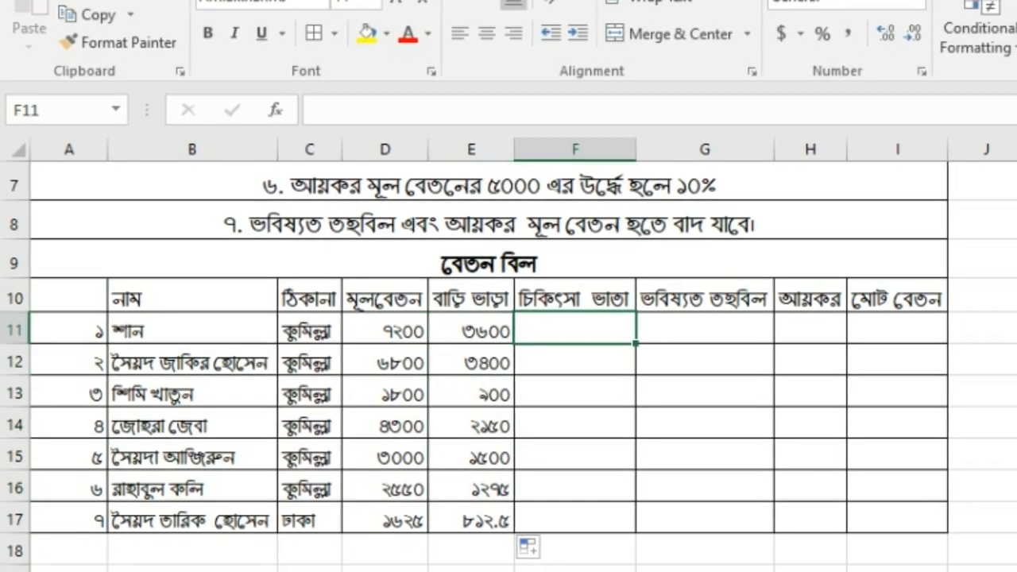
Step: Calculate the medical allowance in F11 with =D11*10% and fill the formula down to F17
scroll(509, 342, up, 2)
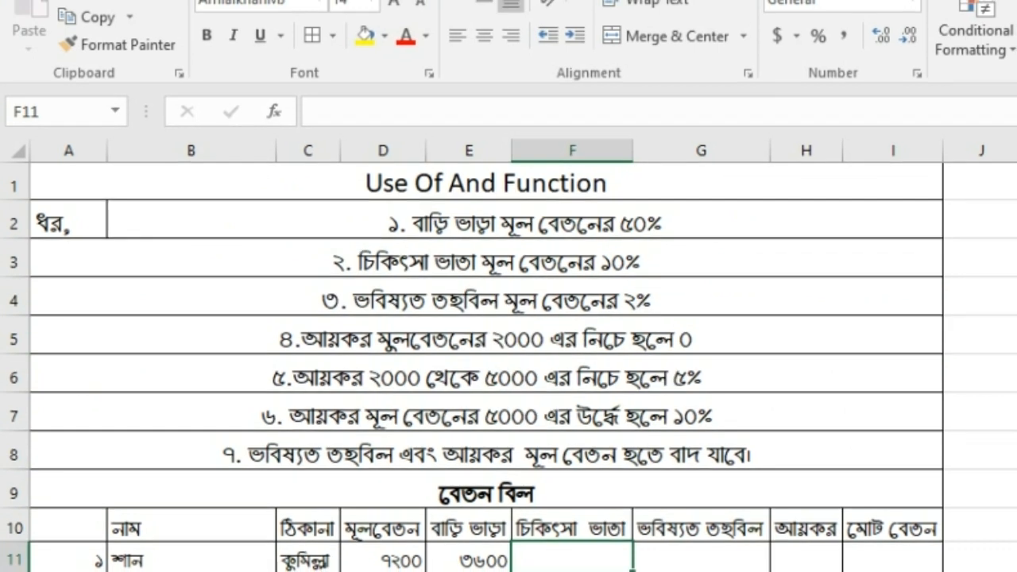
scroll(508, 357, down, 1)
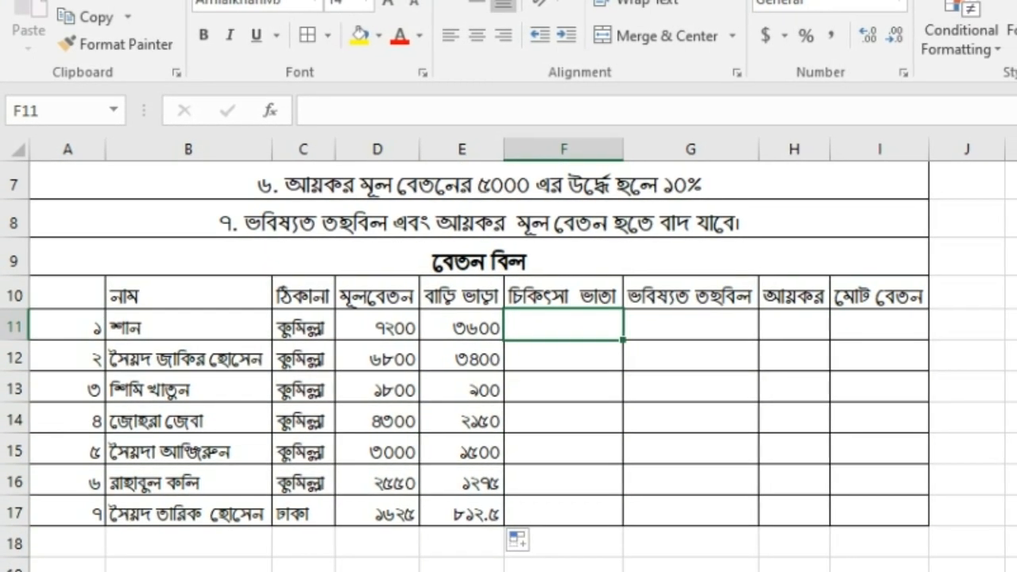
text(=)
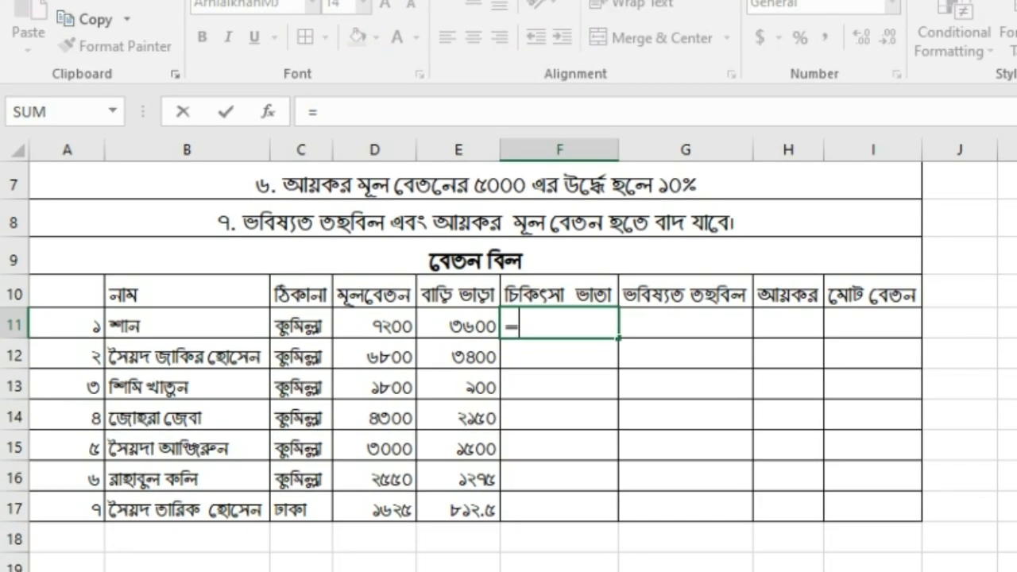
click(373, 325)
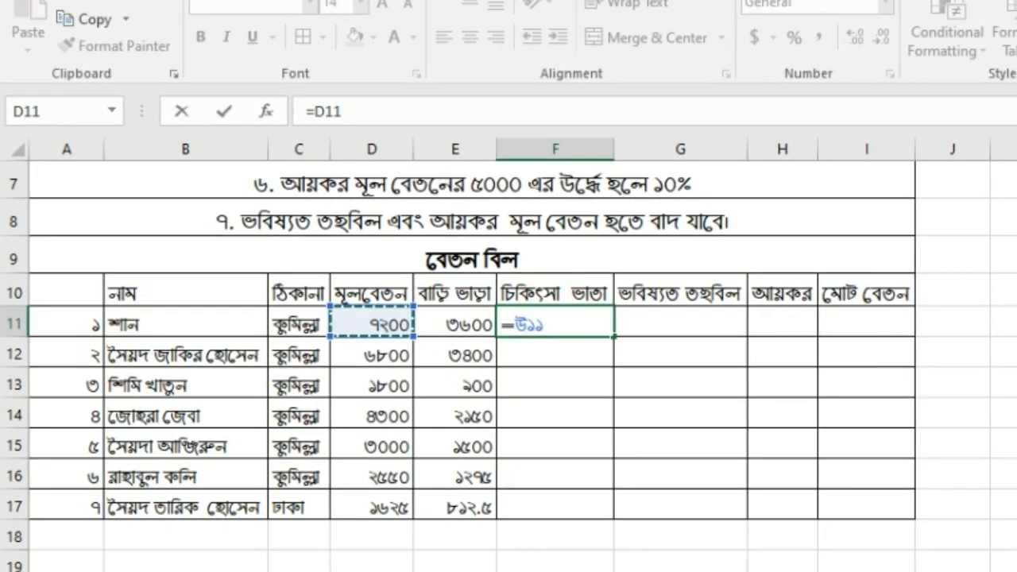
text(*)
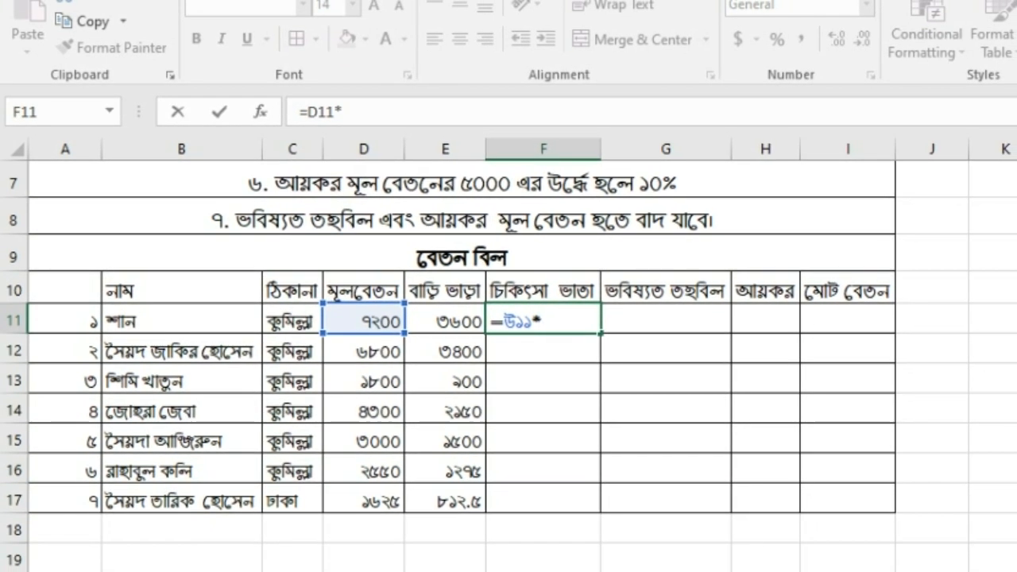
scroll(509, 358, up, 2)
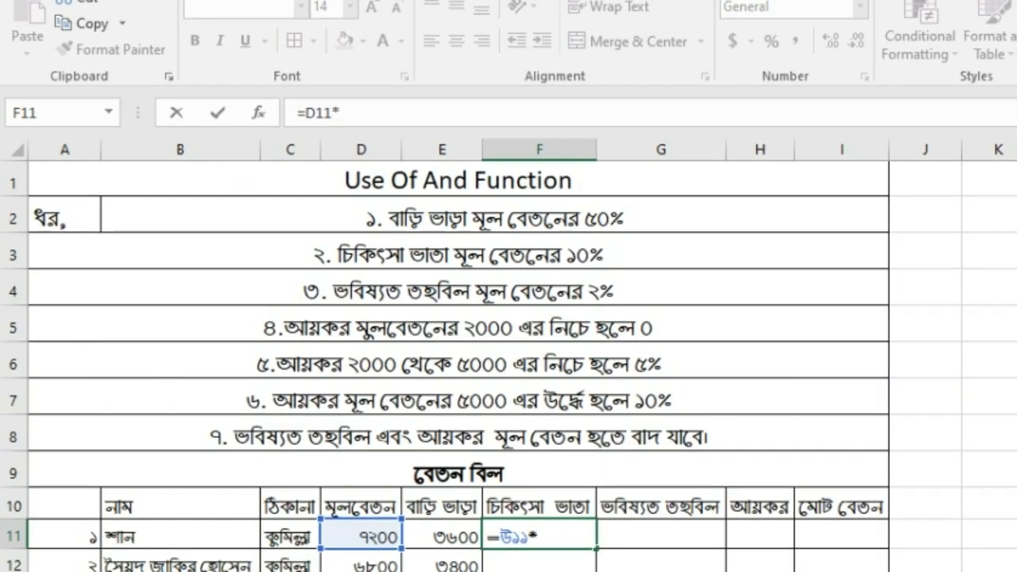
scroll(508, 357, down, 2)
text(10)
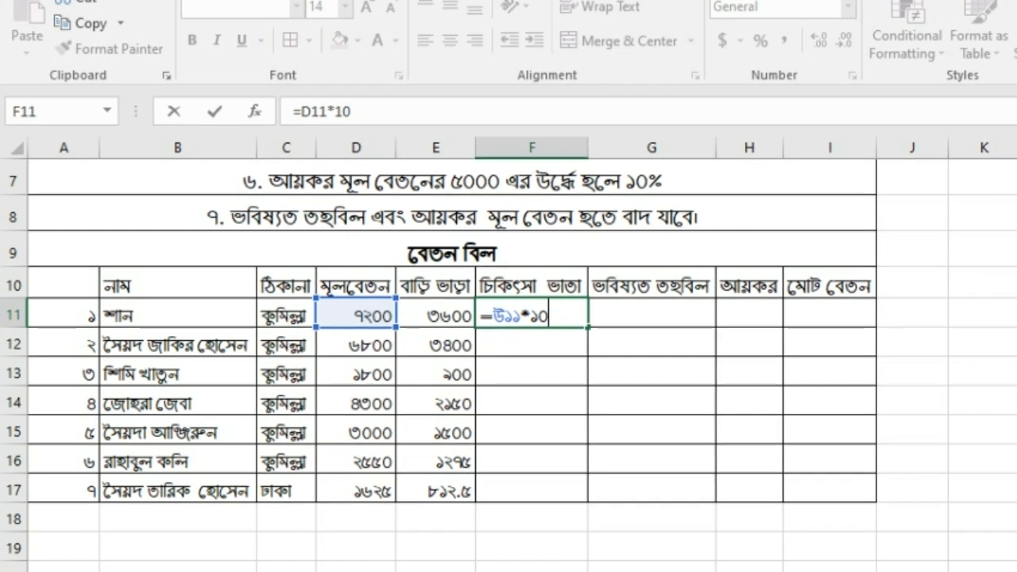
text(%)
key(Return)
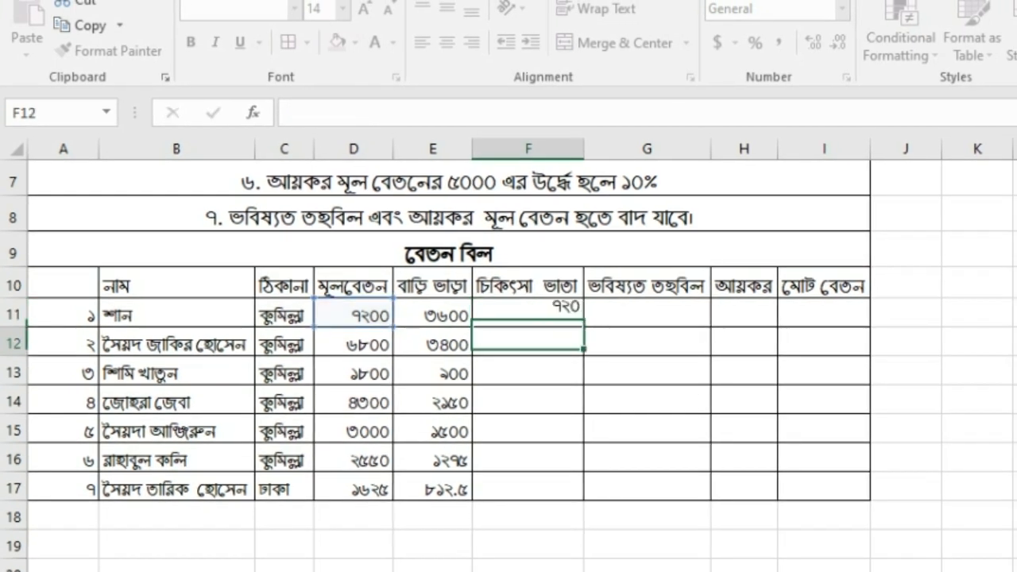
click(526, 314)
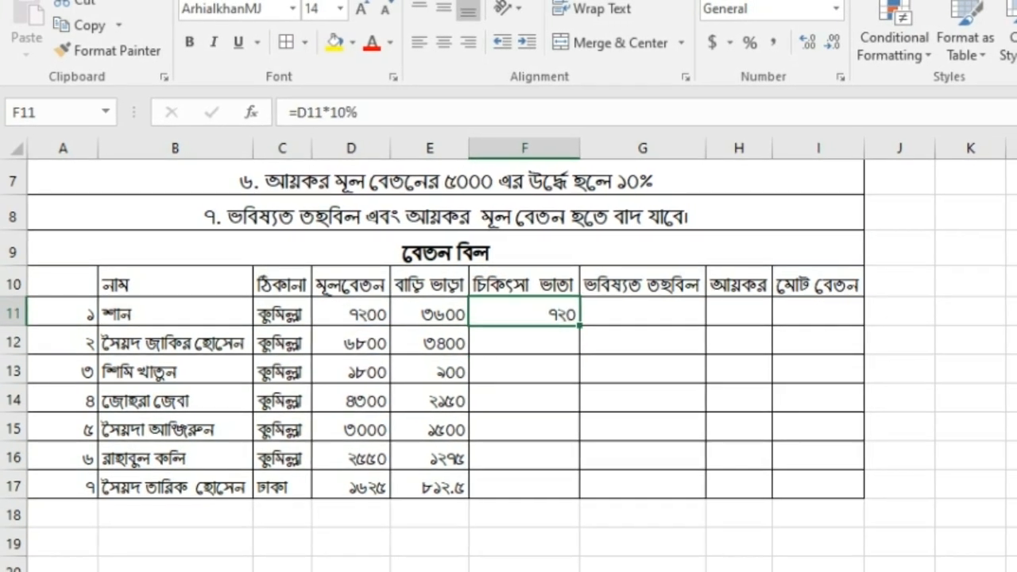
drag(577, 325, 571, 488)
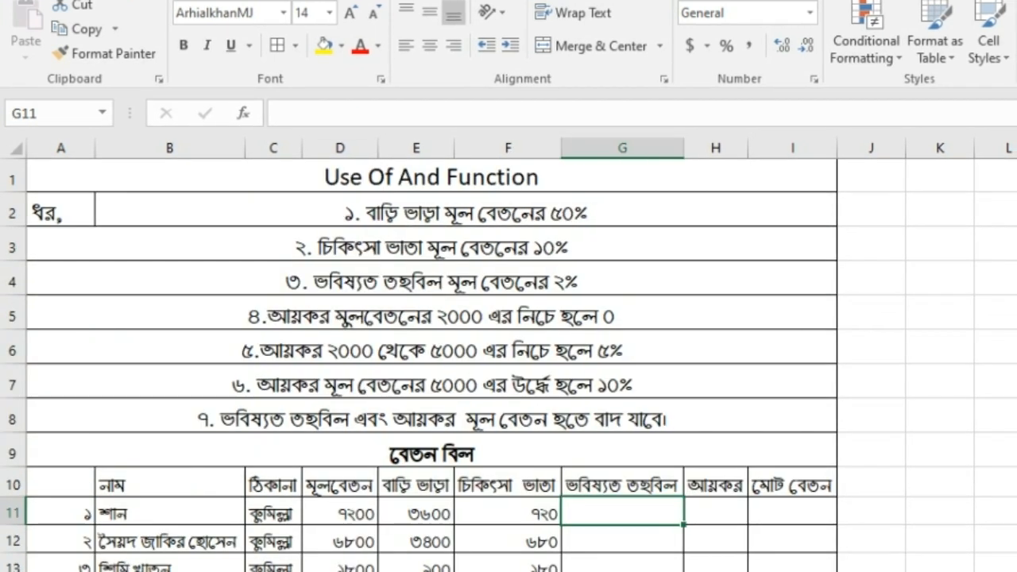
Step: Calculate the provident fund in G11 with =D11*2% and fill the formula down to G17
scroll(509, 358, down, 1)
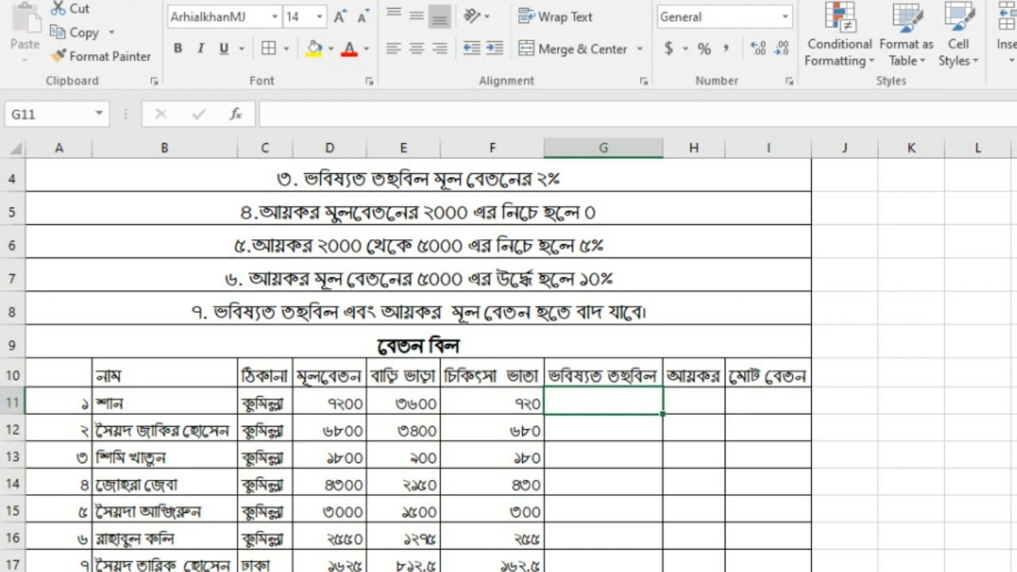
text(=)
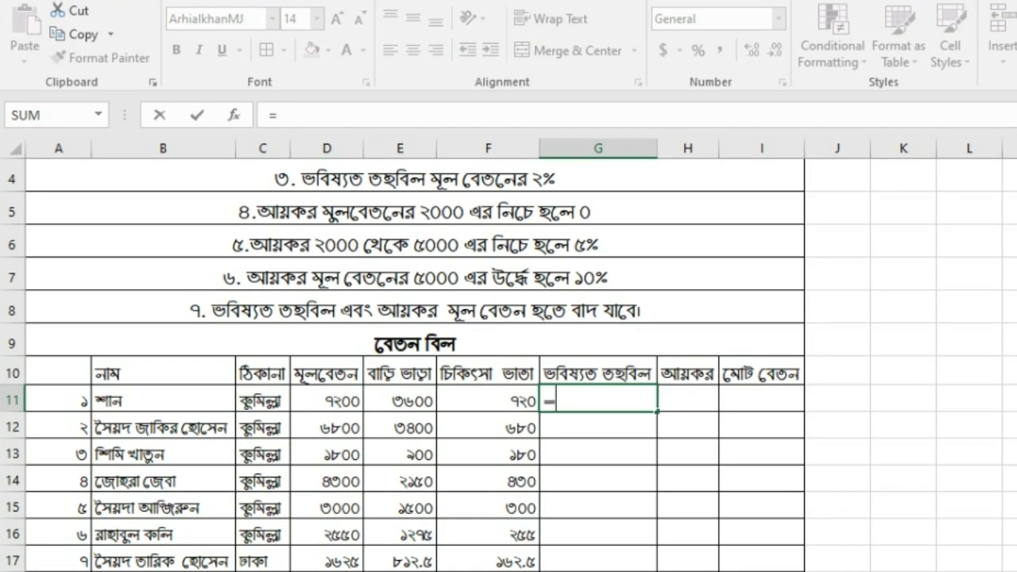
click(328, 401)
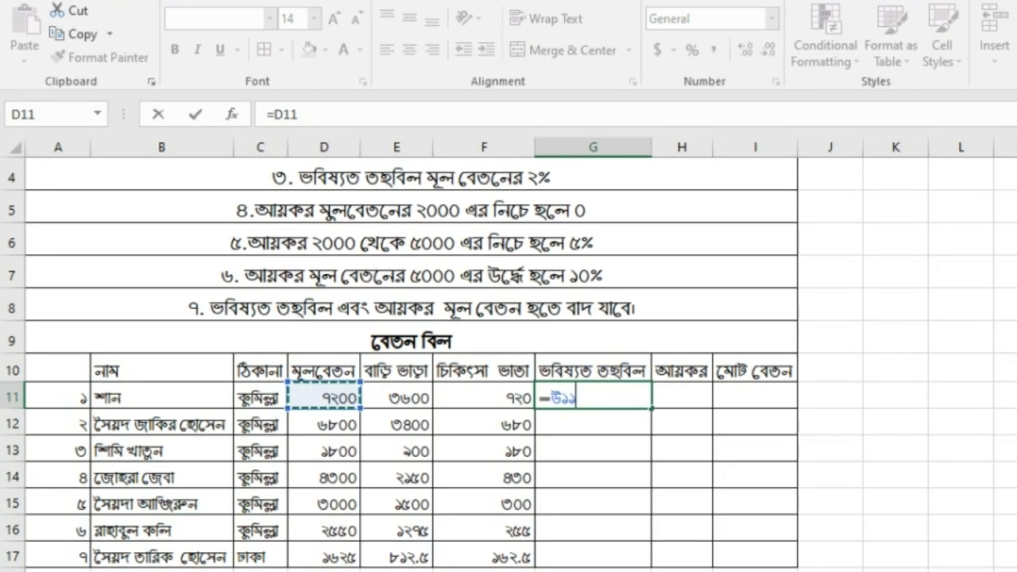
text(*2)
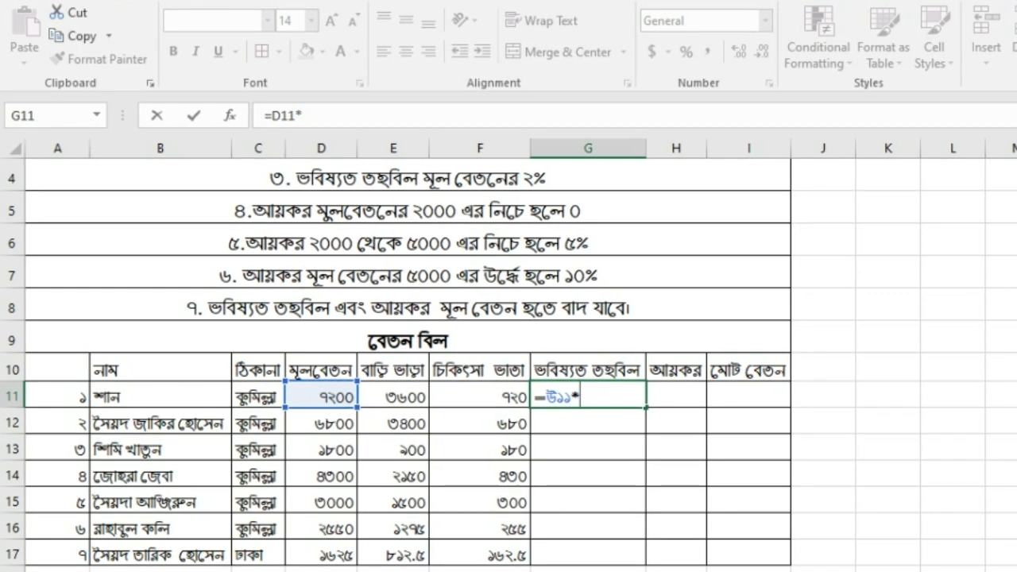
text(%)
key(Return)
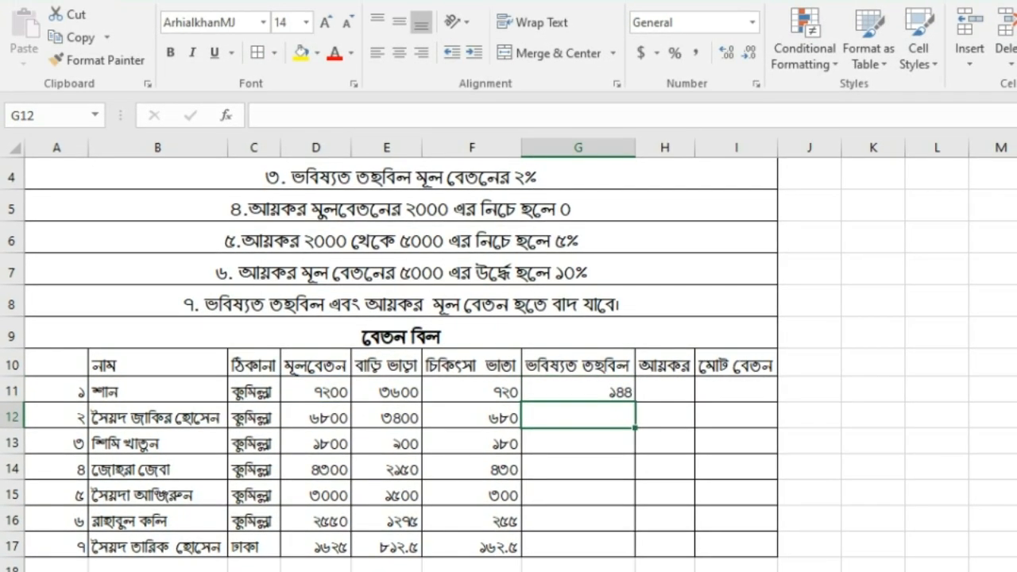
click(577, 390)
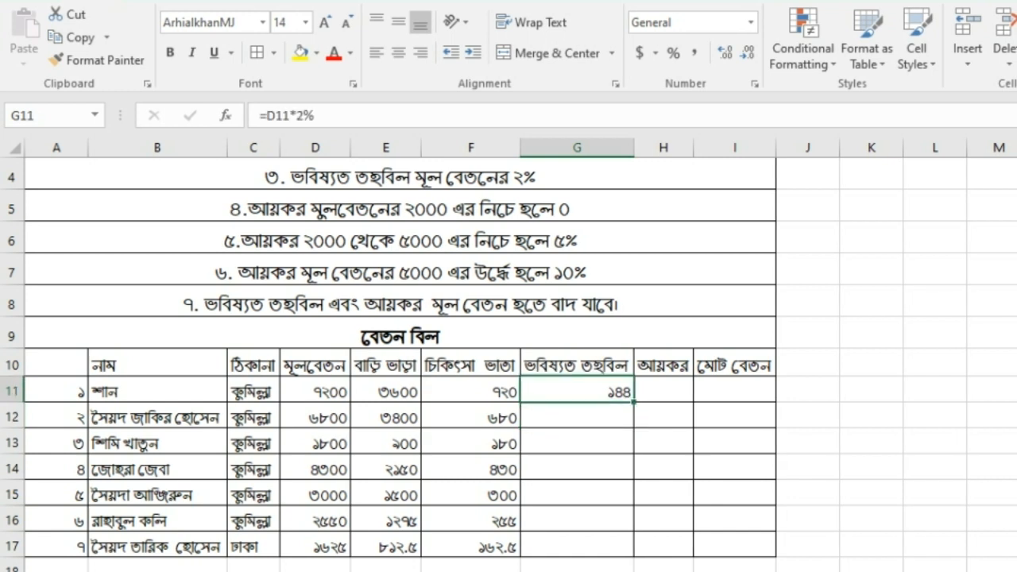
drag(633, 403, 634, 548)
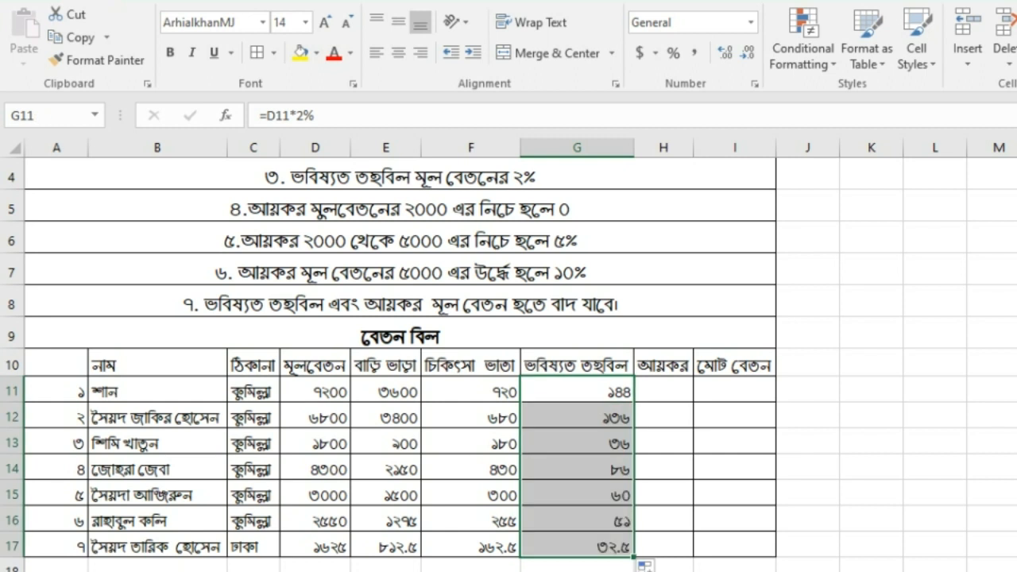
click(664, 391)
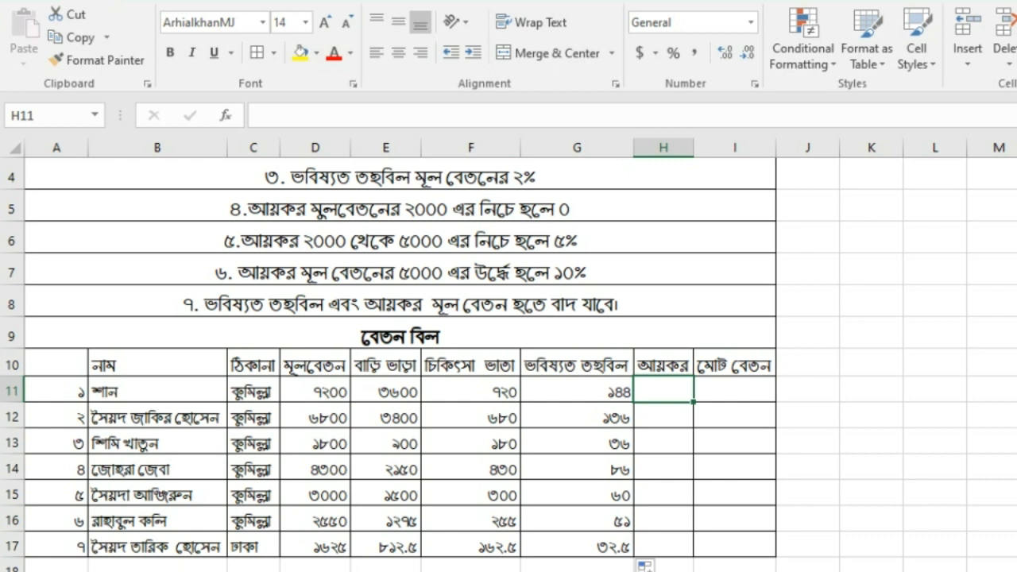
key(F2)
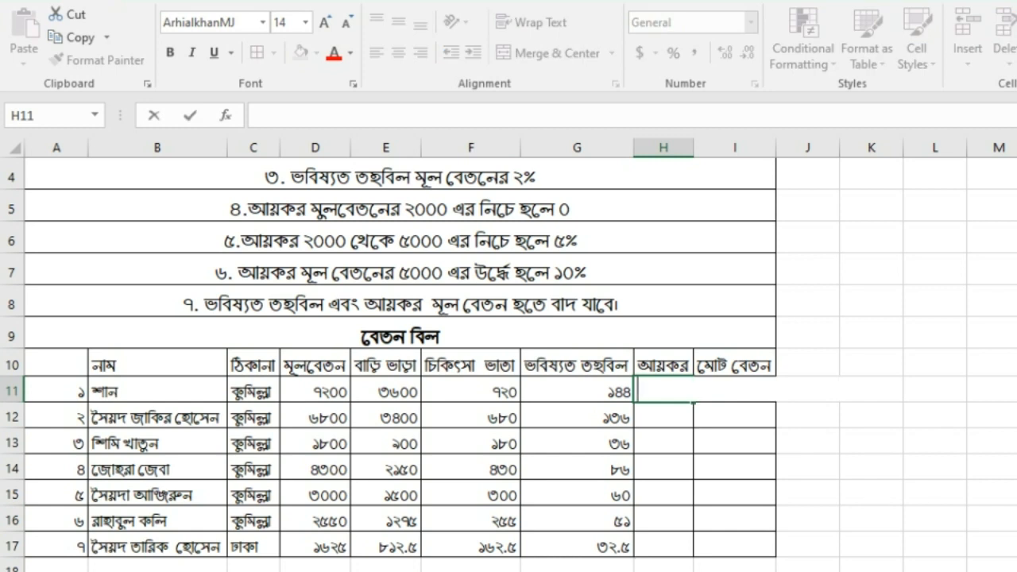
key(Return)
key(Up)
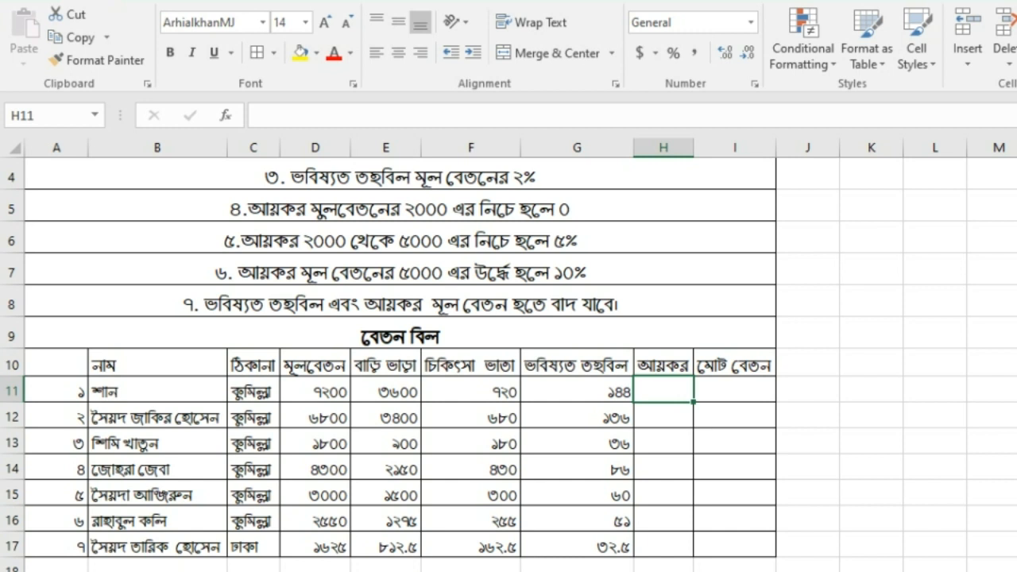
Step: Start the income tax formula in H11 with =IF(D11<2000,0, so that basic salaries under 2000 are taxed at 0
text(=)
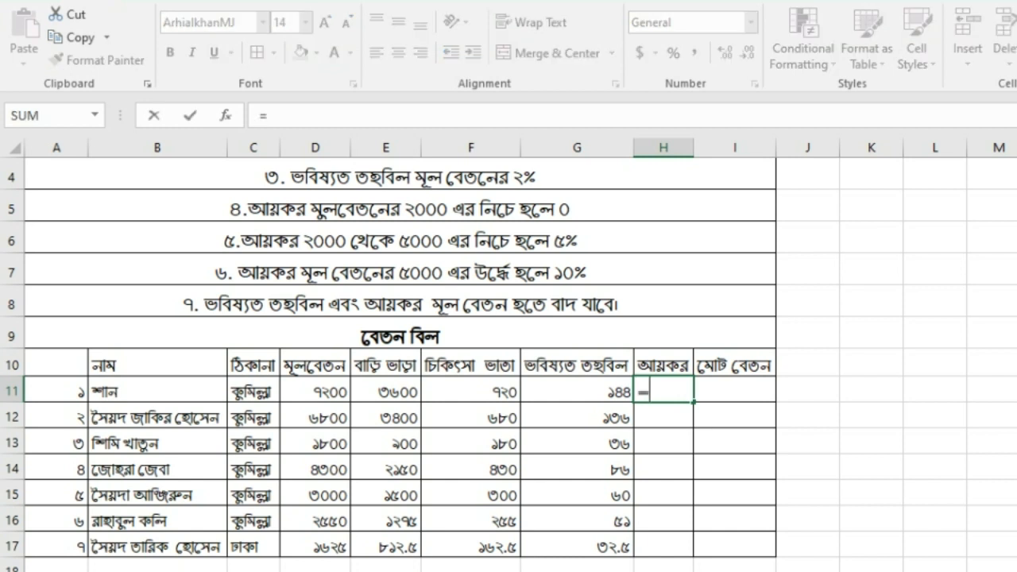
text(IF()
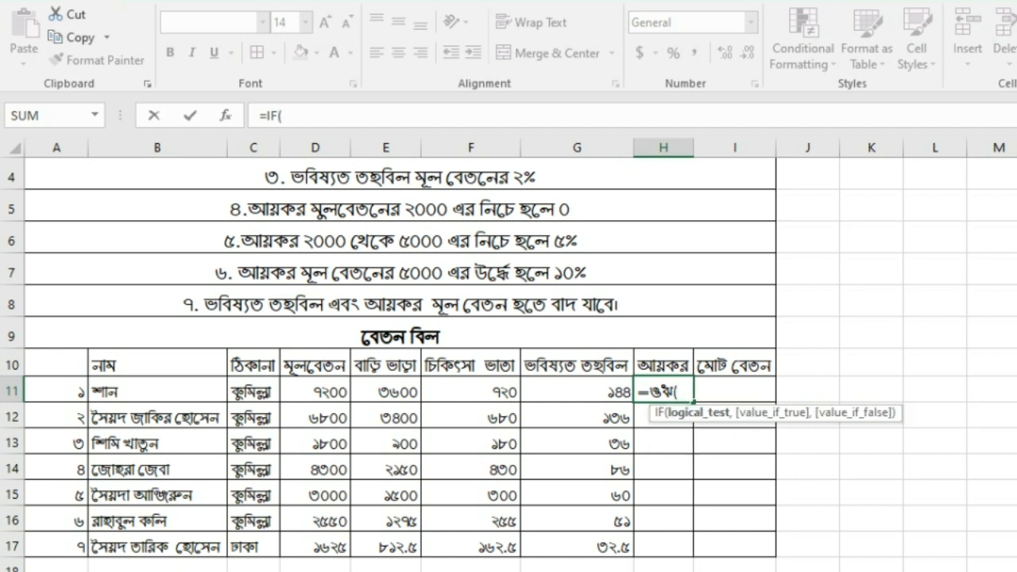
click(316, 392)
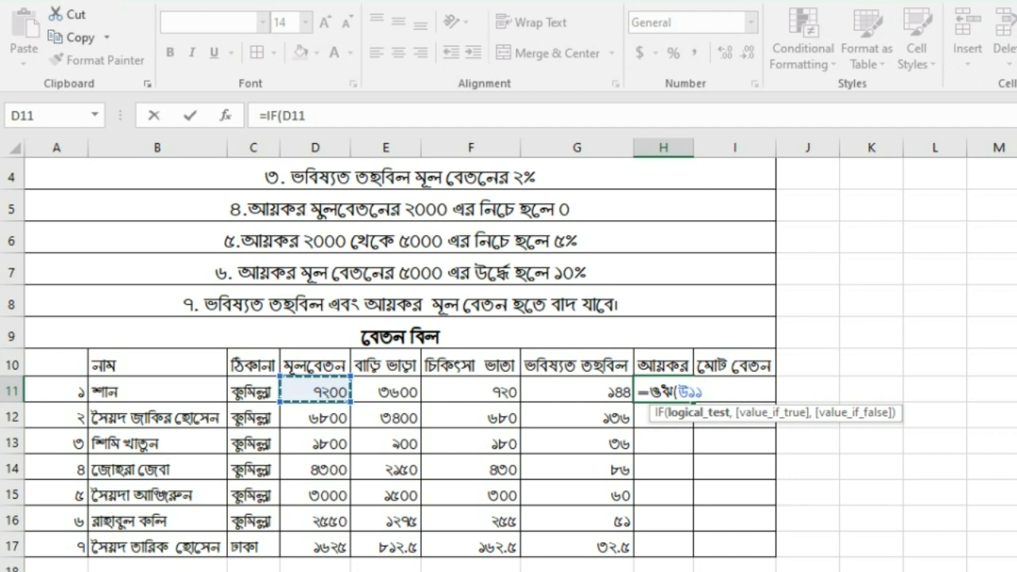
text(<2000)
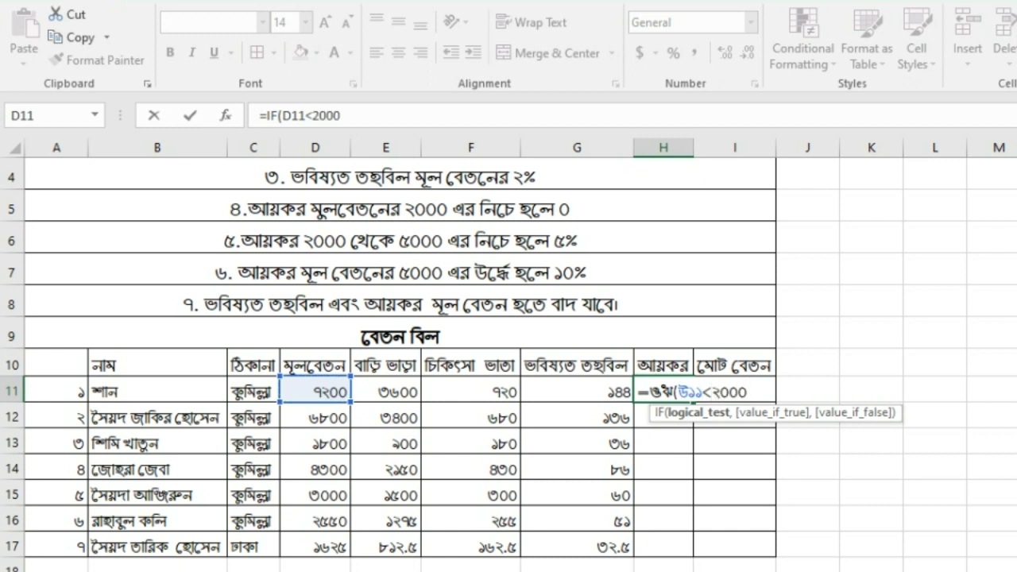
text(,0)
text(,)
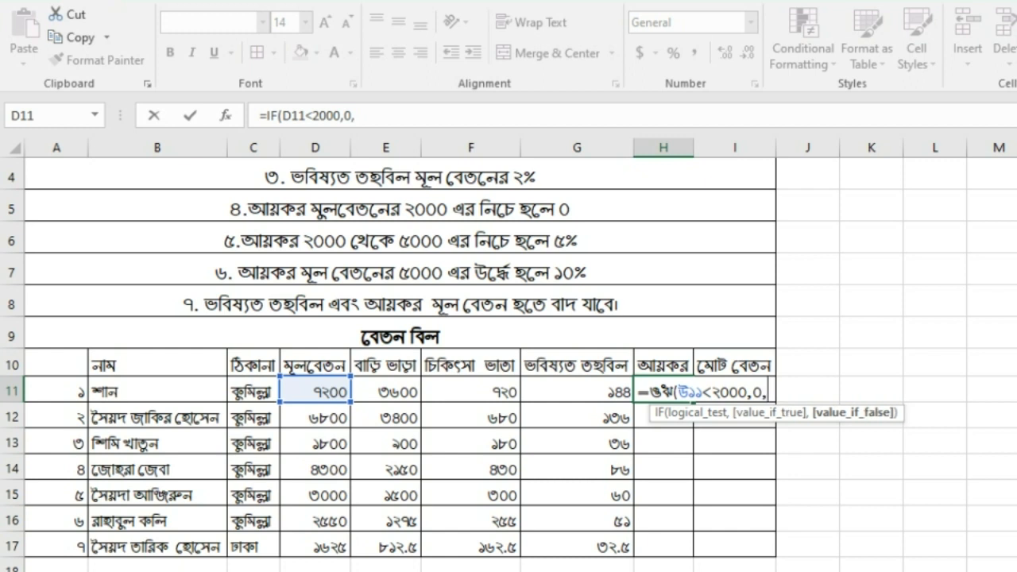
Step: Continue the H11 formula with a nested IF whose condition is AND(D11>=2000,D11<5000)
text(IF)
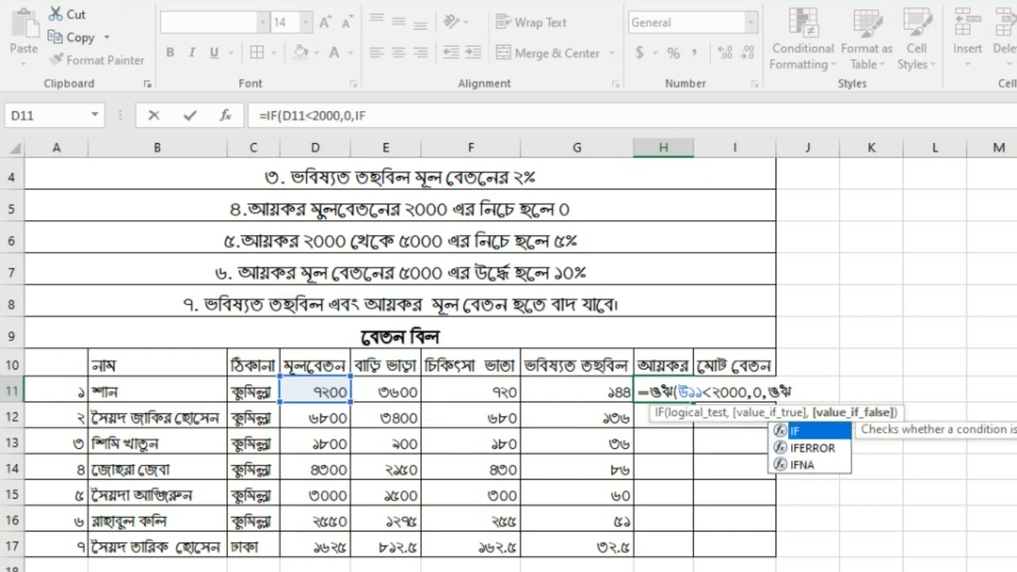
text((AND)
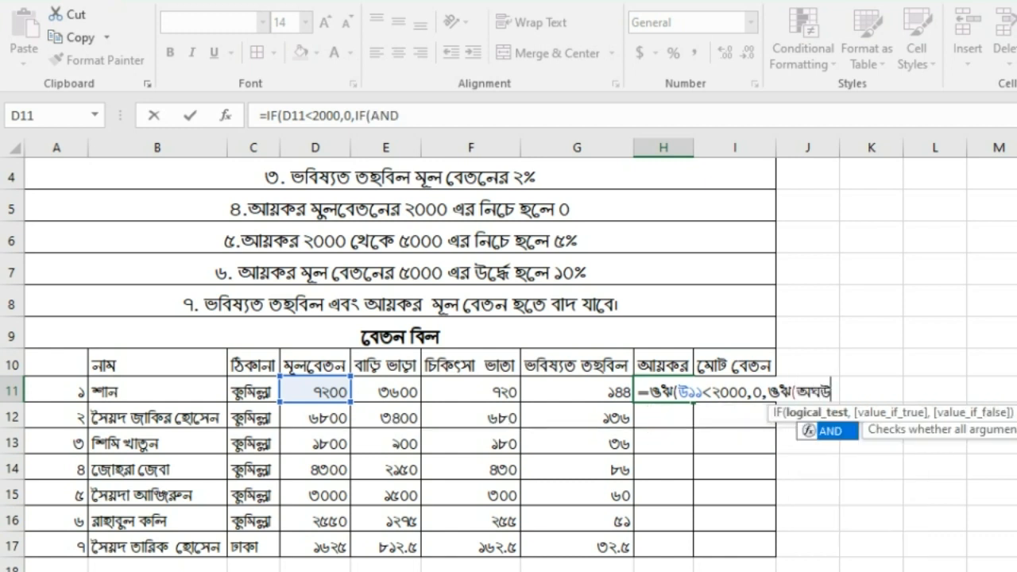
text(()
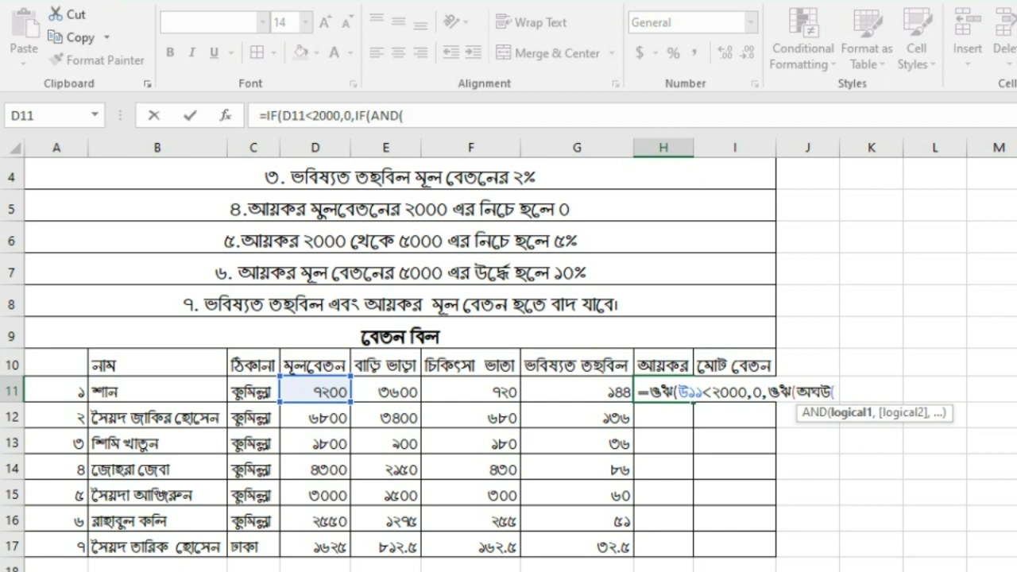
click(316, 391)
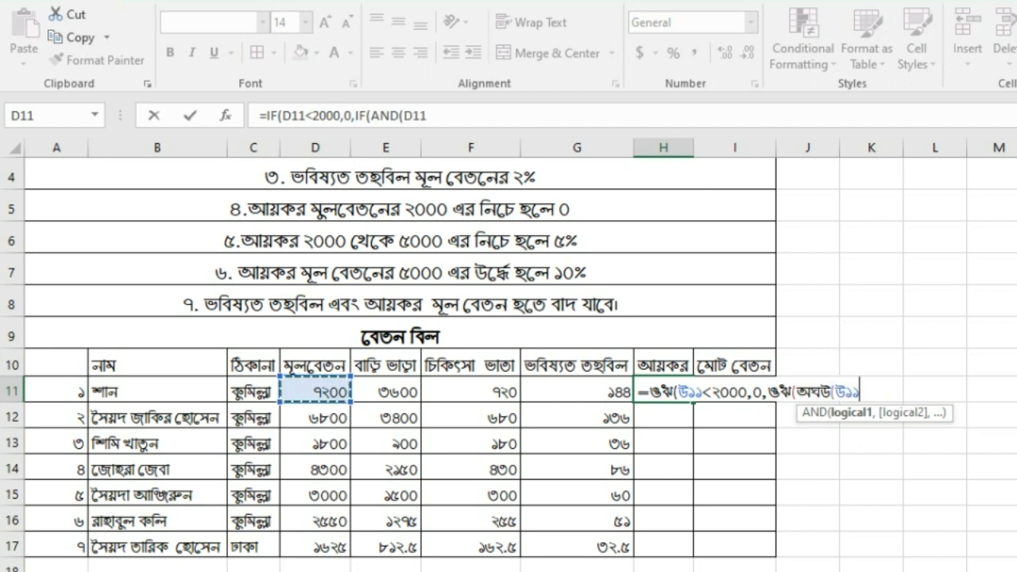
text(>=)
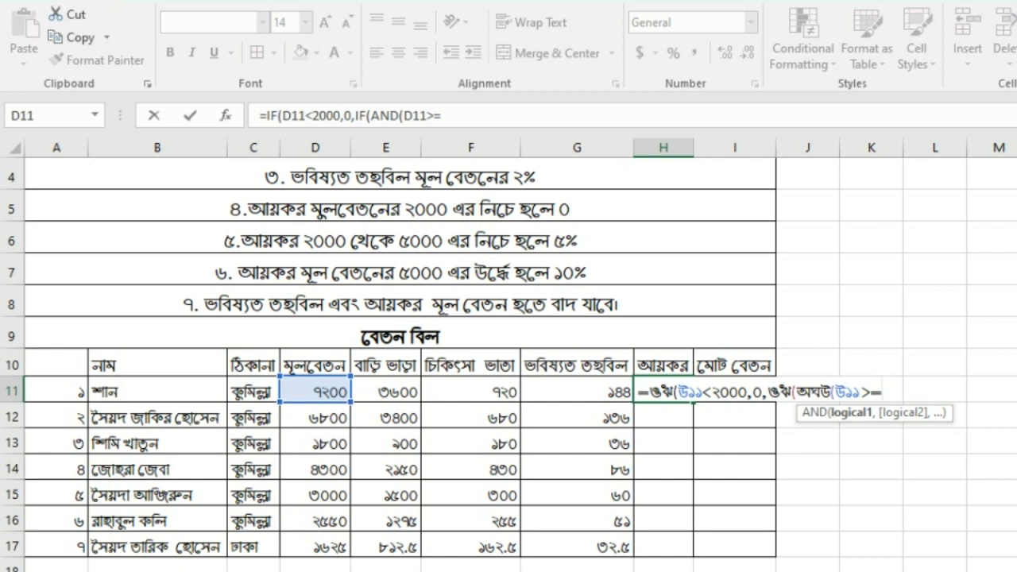
text(2000)
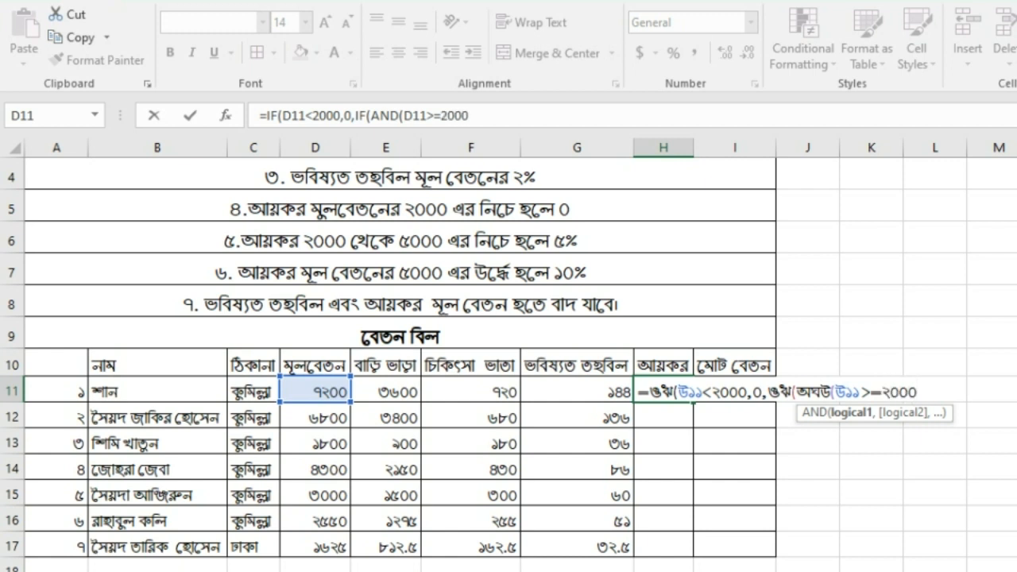
text(,)
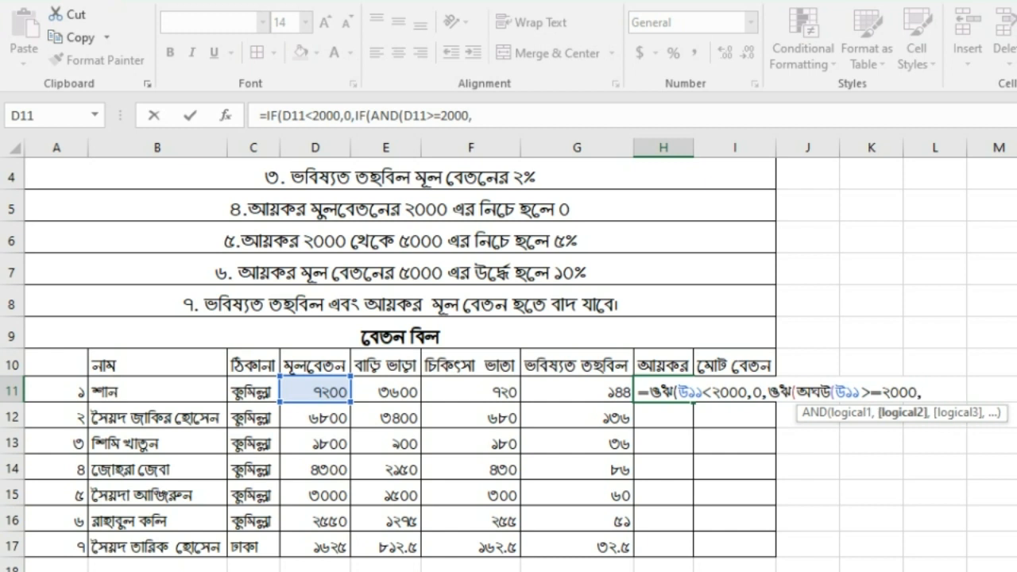
click(316, 391)
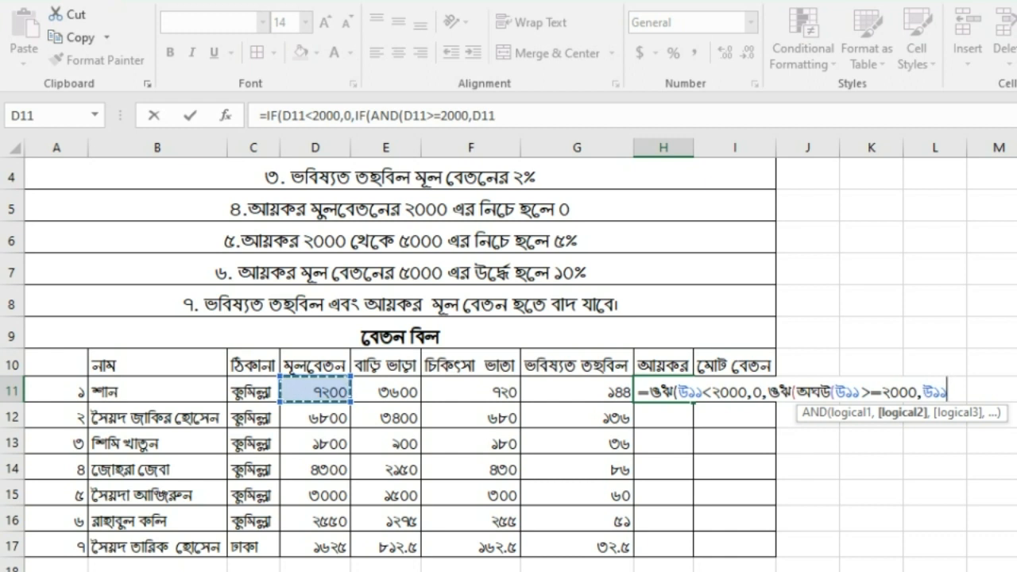
text(,)
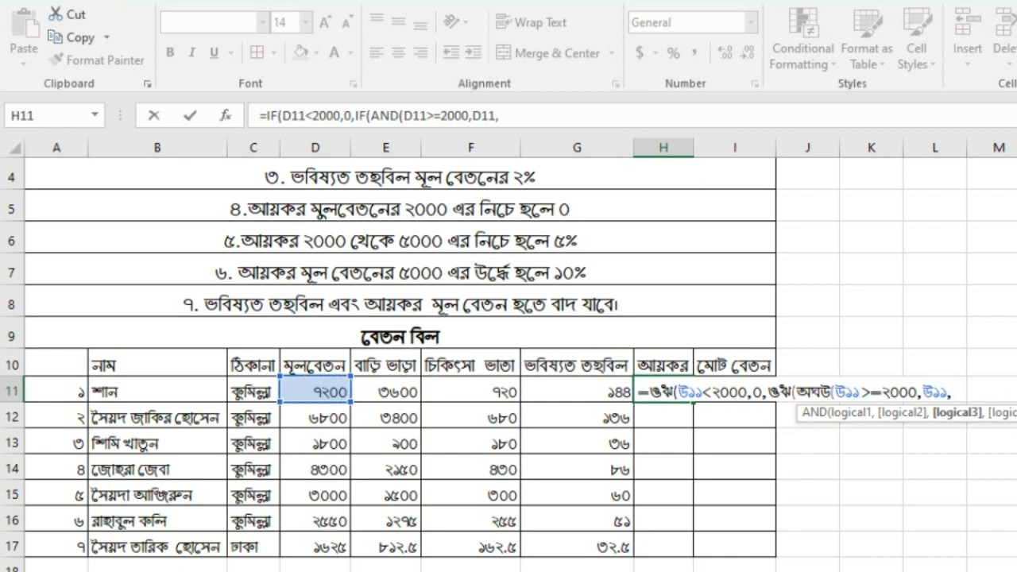
key(BackSpace)
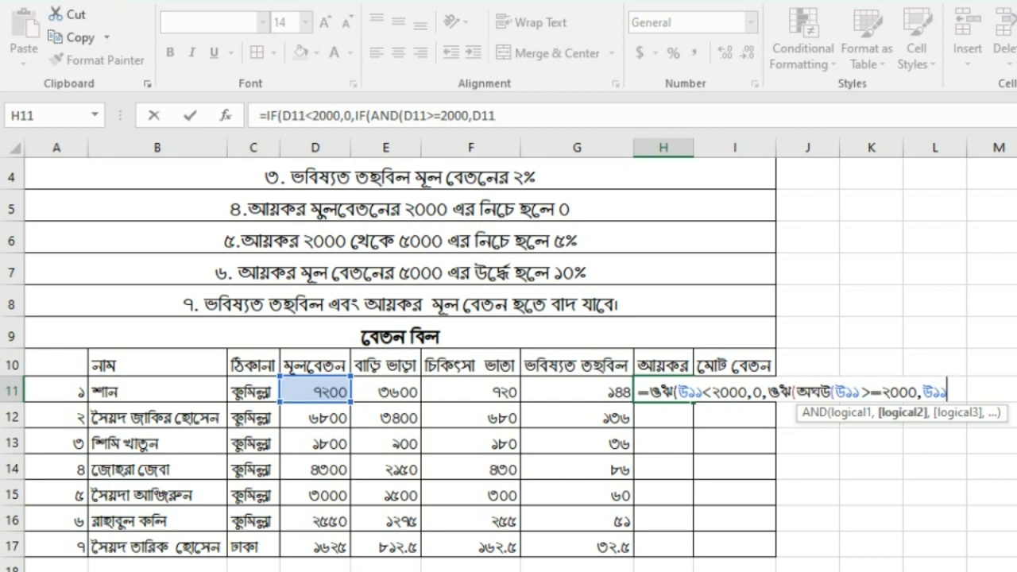
text(<5000)
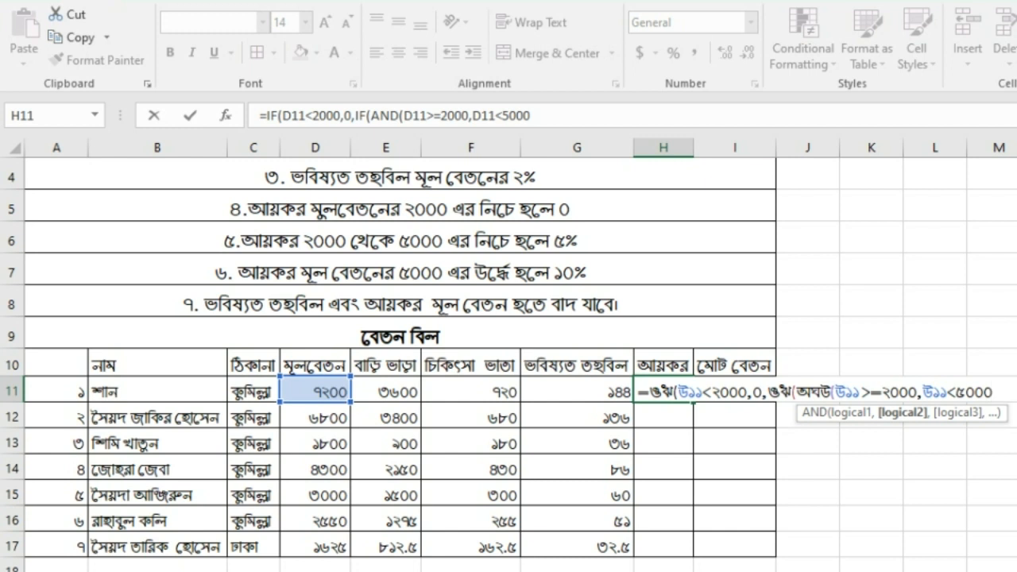
text(),)
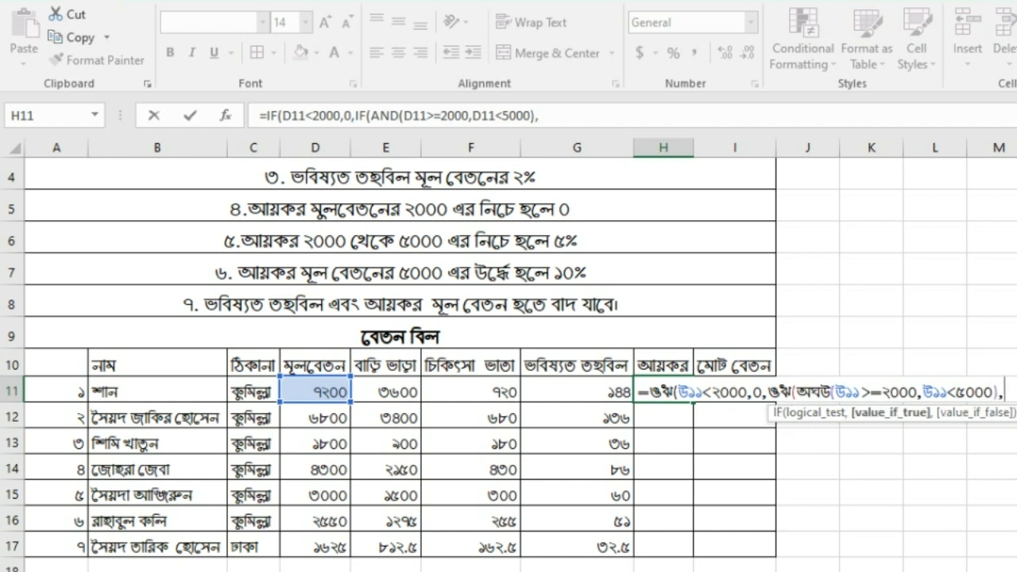
Step: Set the nested IF's true value in the H11 formula to D11*5%
click(315, 391)
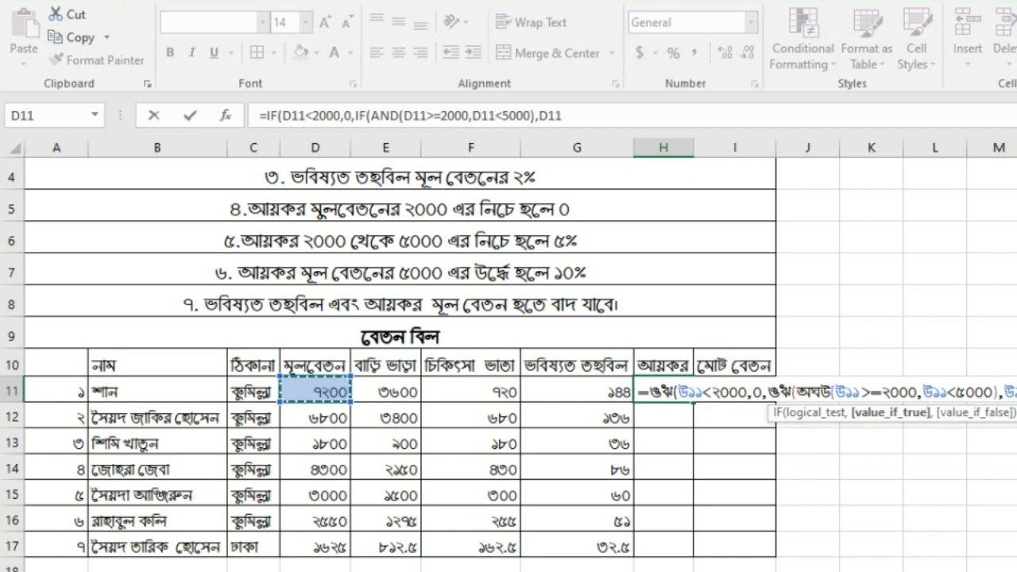
text(*)
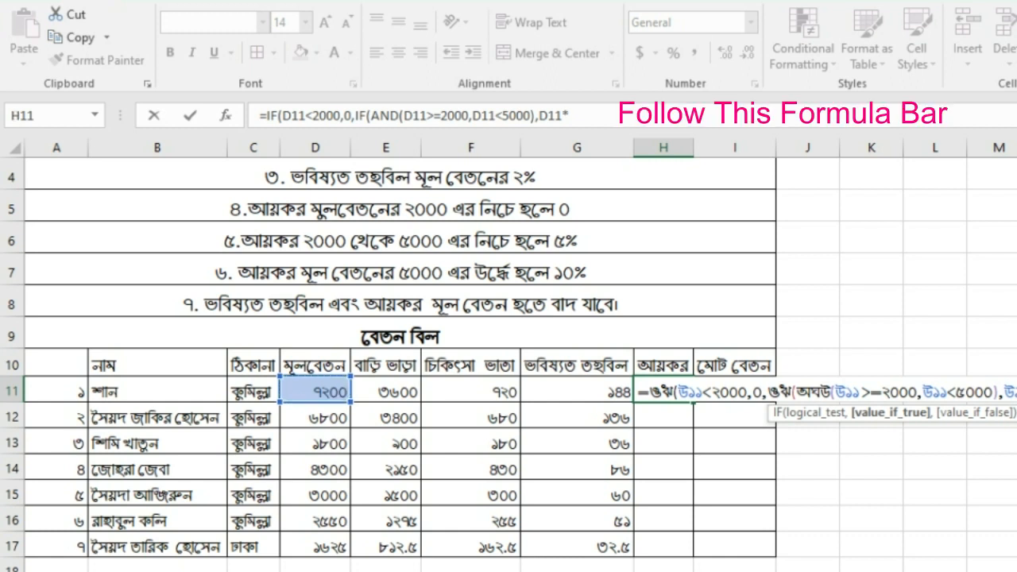
text(5%)
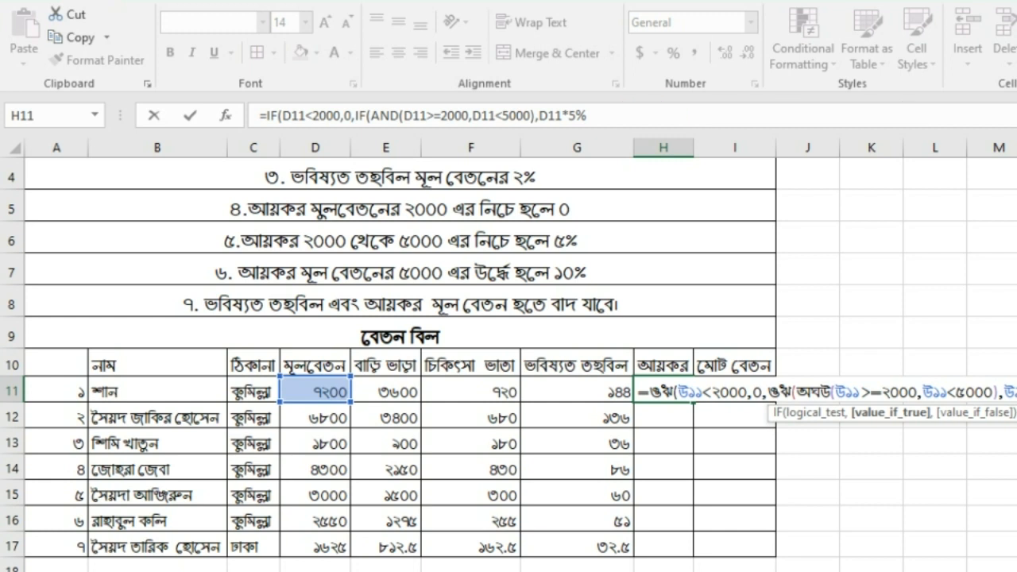
text(,)
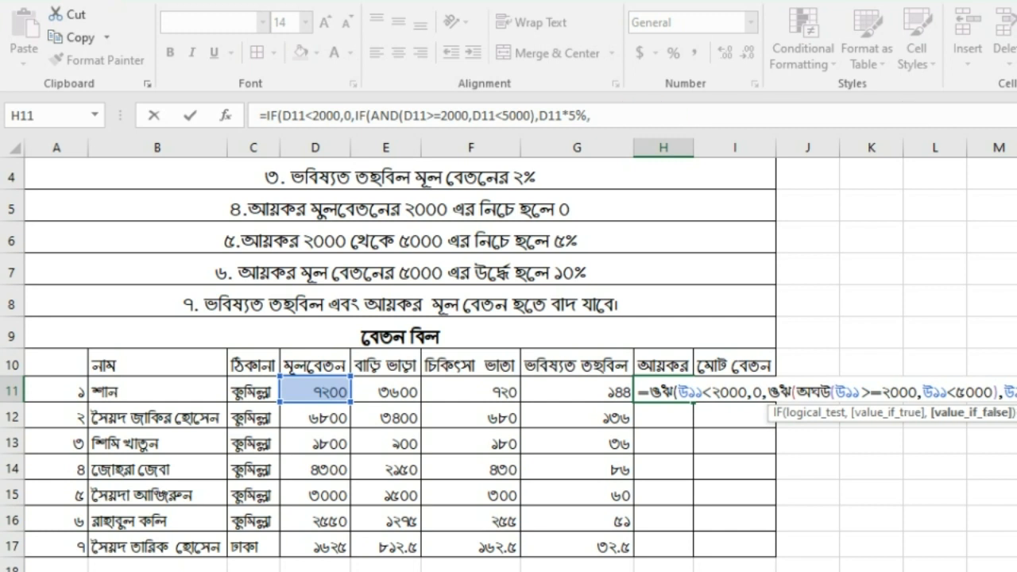
Step: Finish the H11 income tax formula with IF(D11>=5000,D11*10%) and its closing brackets, and enter it
text(IF)
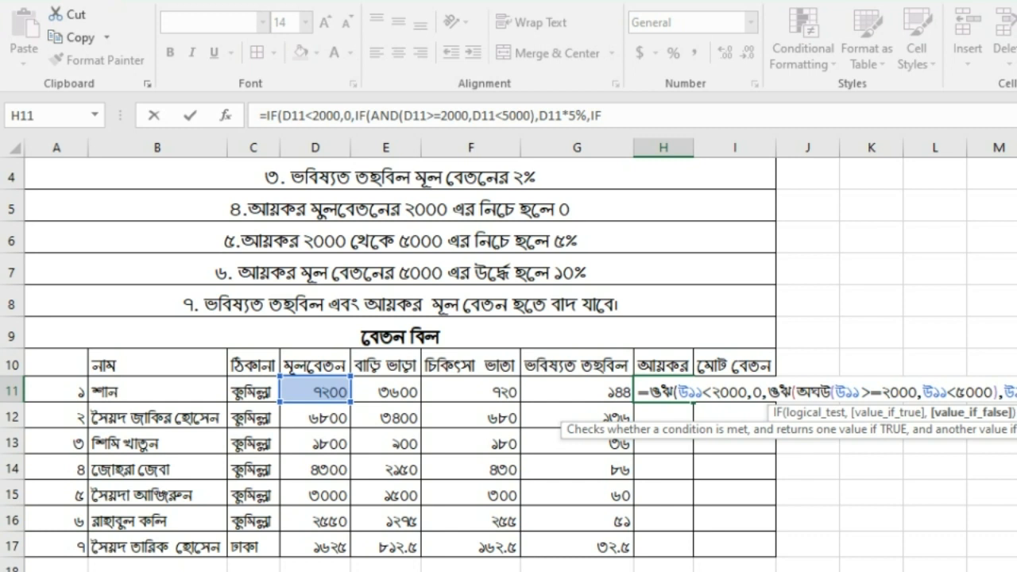
text(()
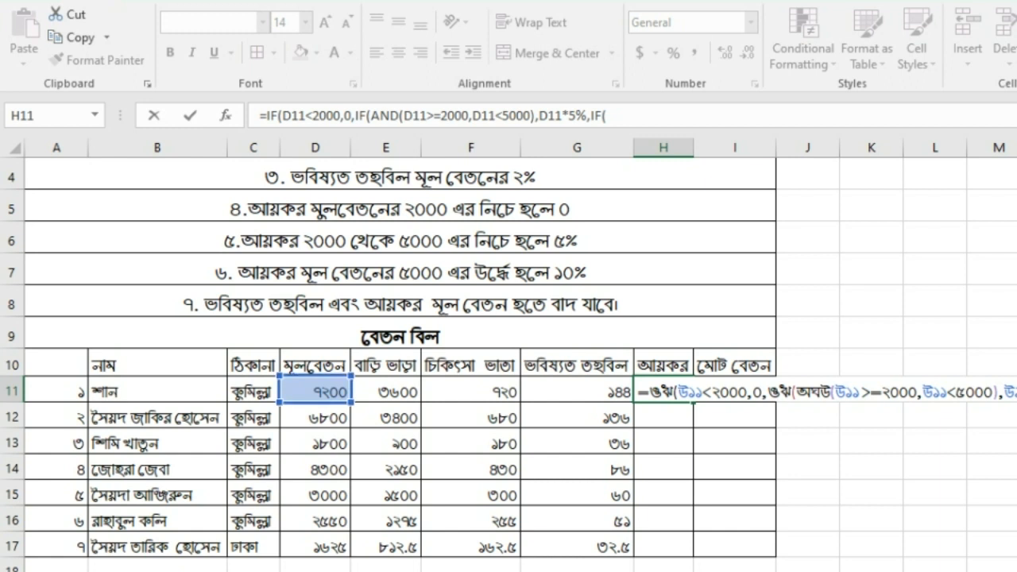
click(315, 390)
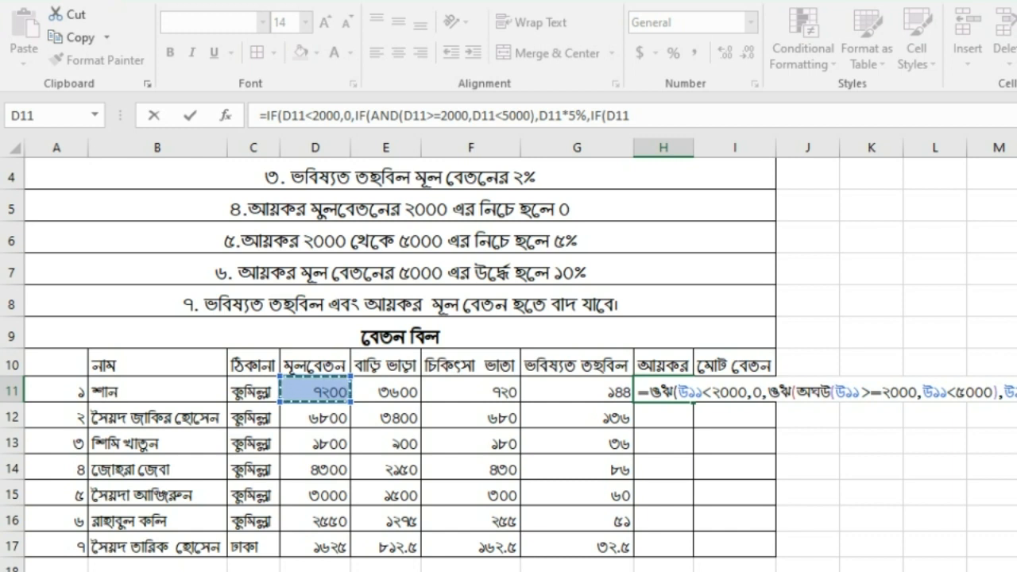
text(>=5000,)
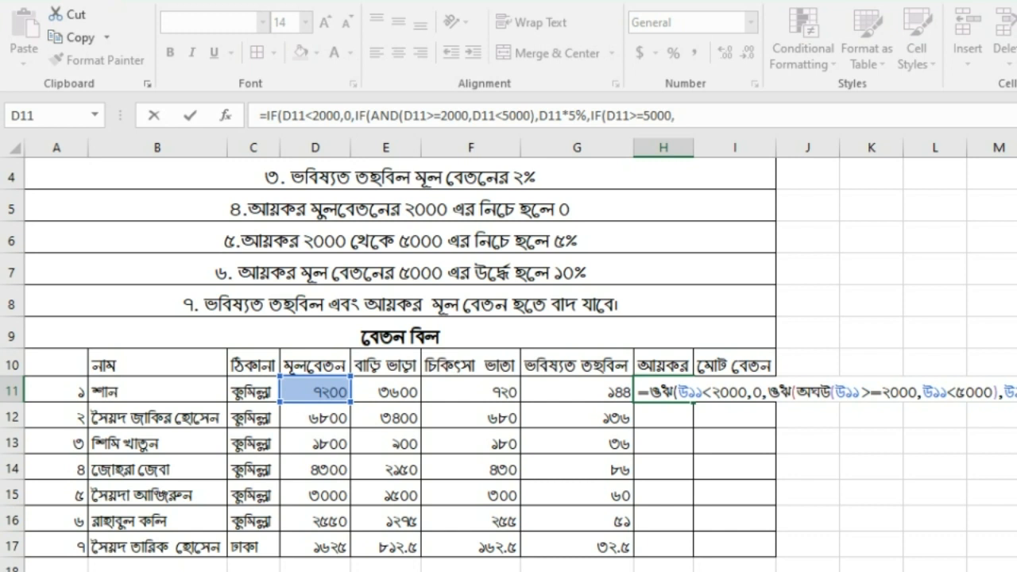
click(316, 391)
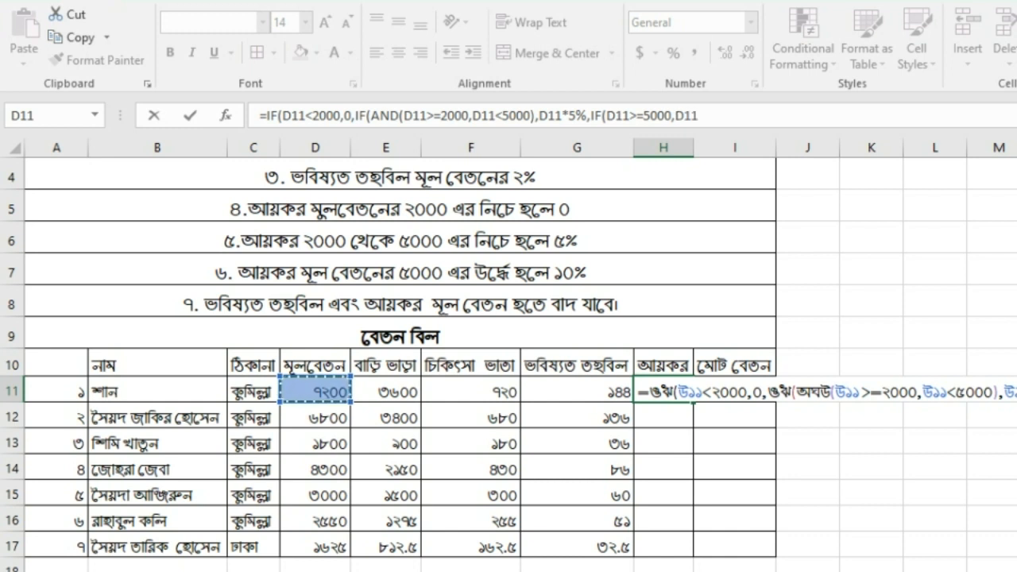
text(*10)
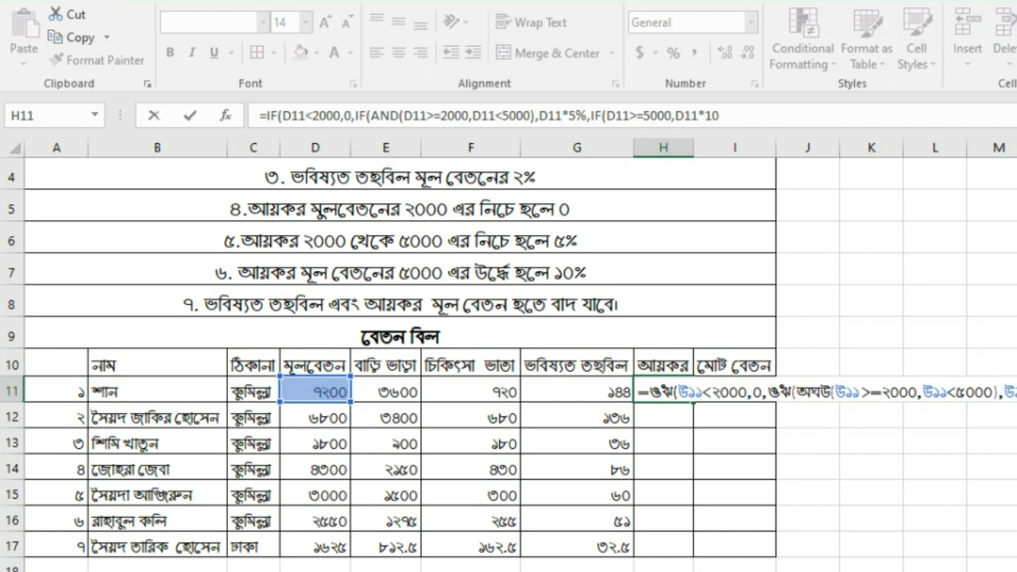
text(%)))
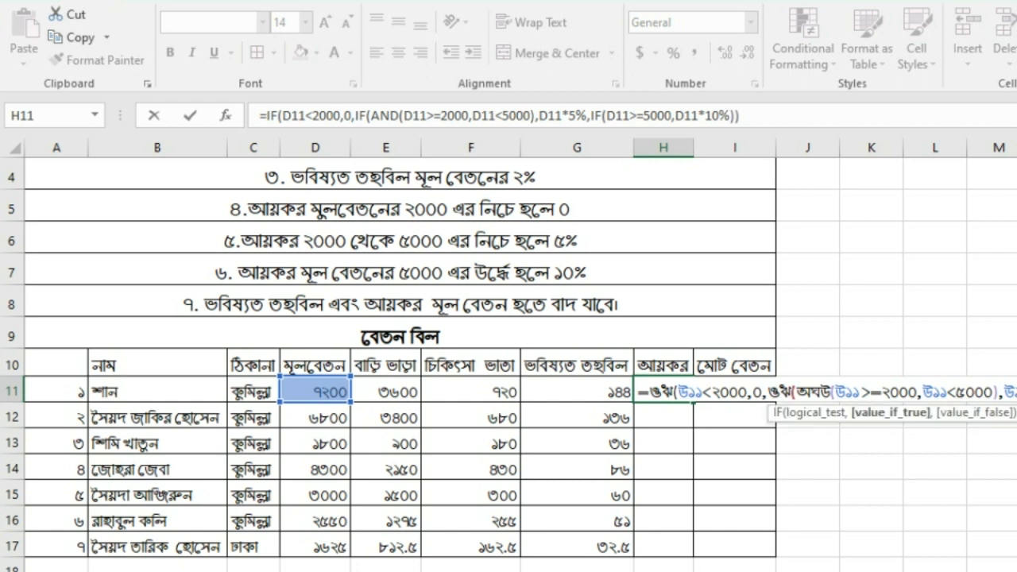
key(Return)
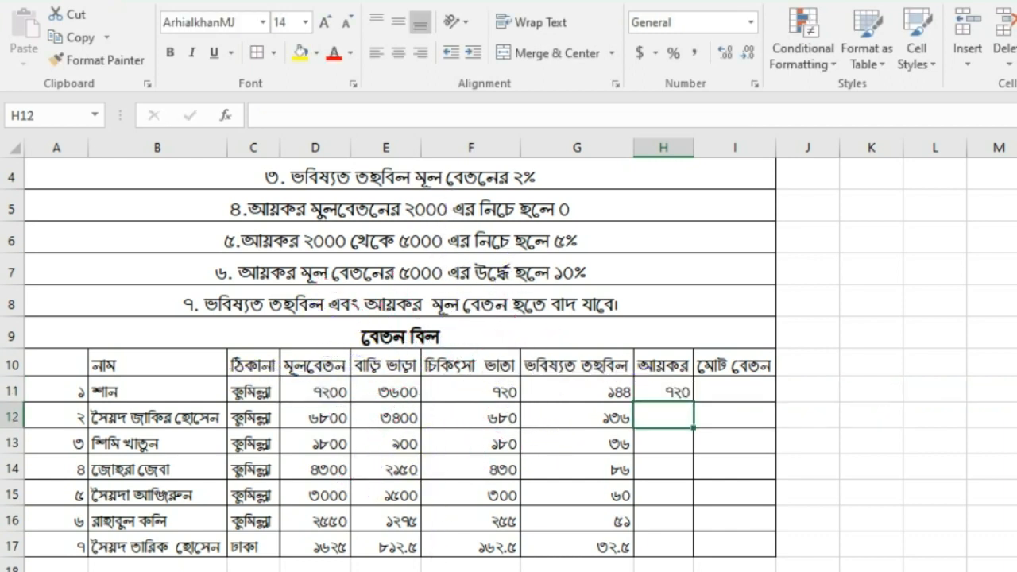
Step: Fill the income tax formula from H11 down to H17
click(663, 392)
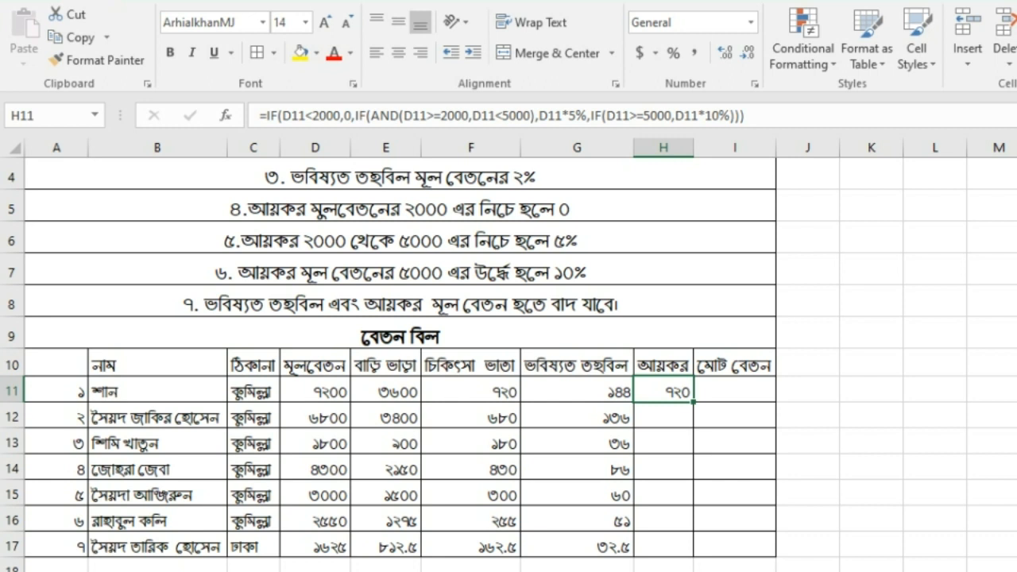
drag(694, 402, 694, 554)
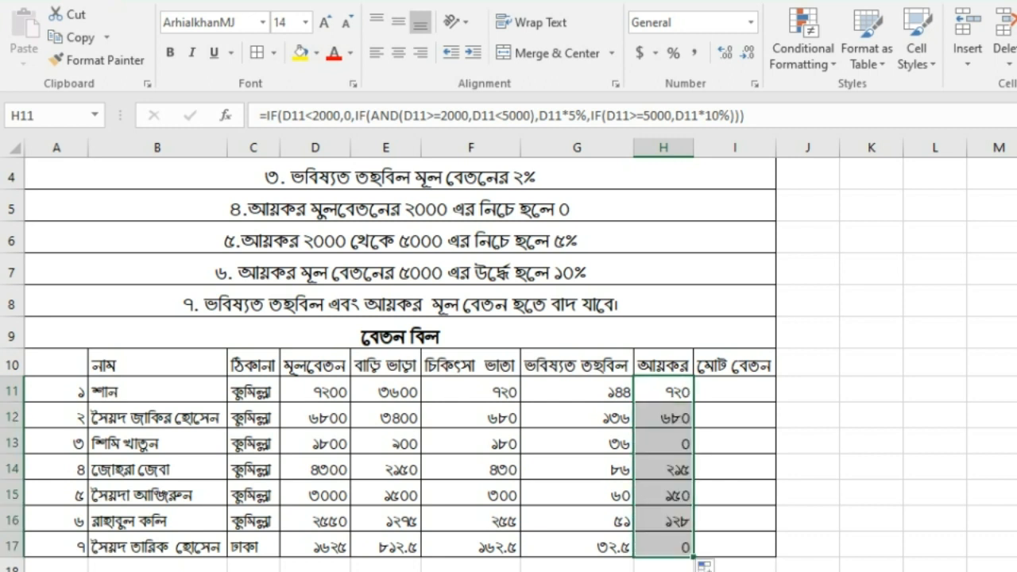
click(663, 392)
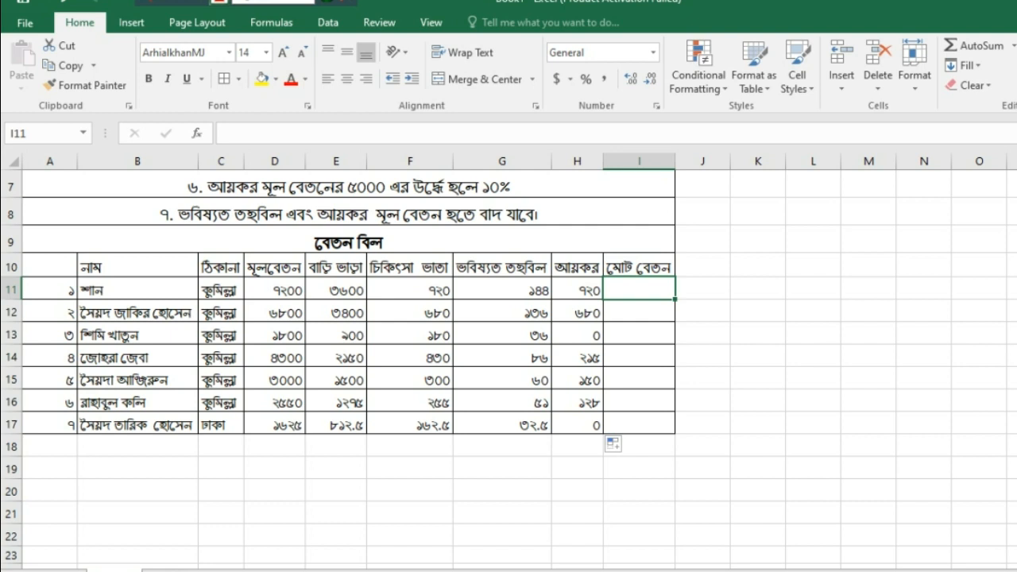
Step: Start the total salary formula in I11 by adding basic salary, house rent and medical allowance as =D11+E11+F11
text(=)
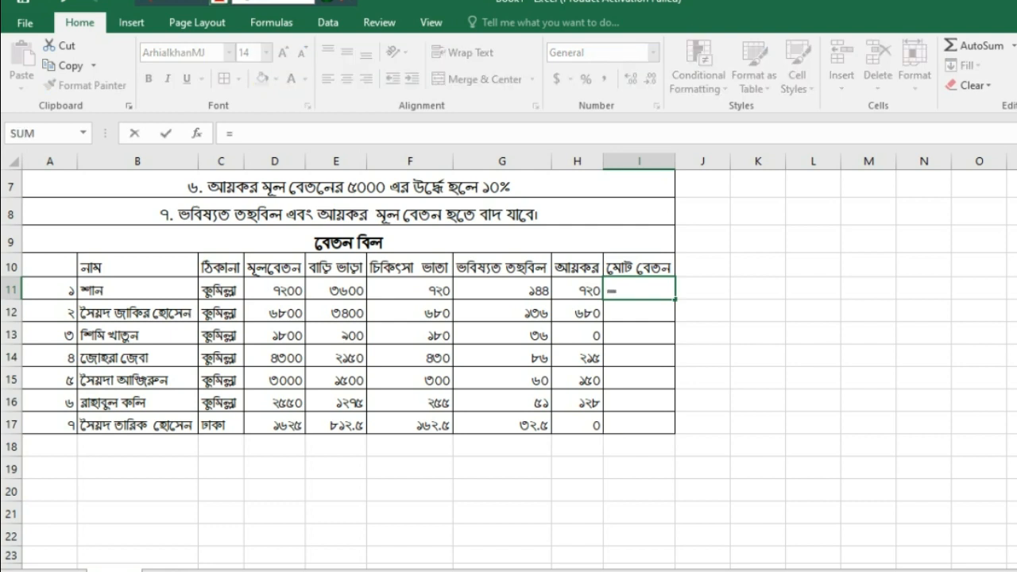
click(274, 290)
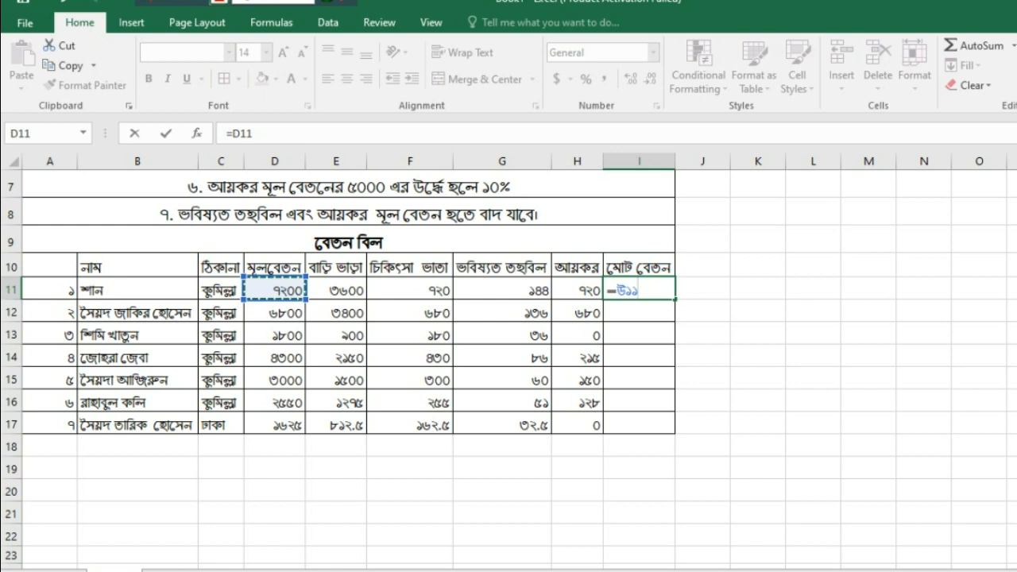
text(+)
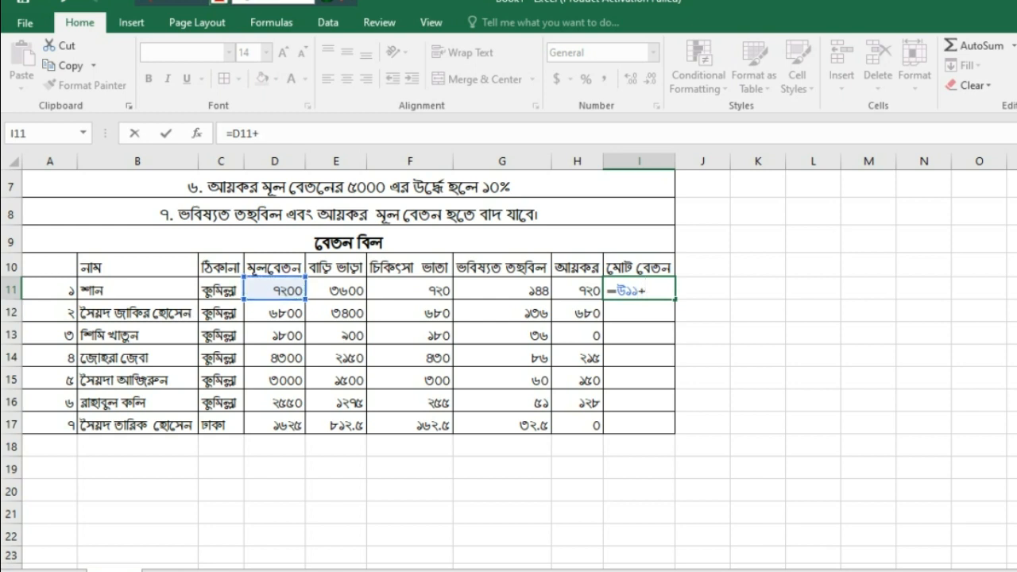
click(337, 290)
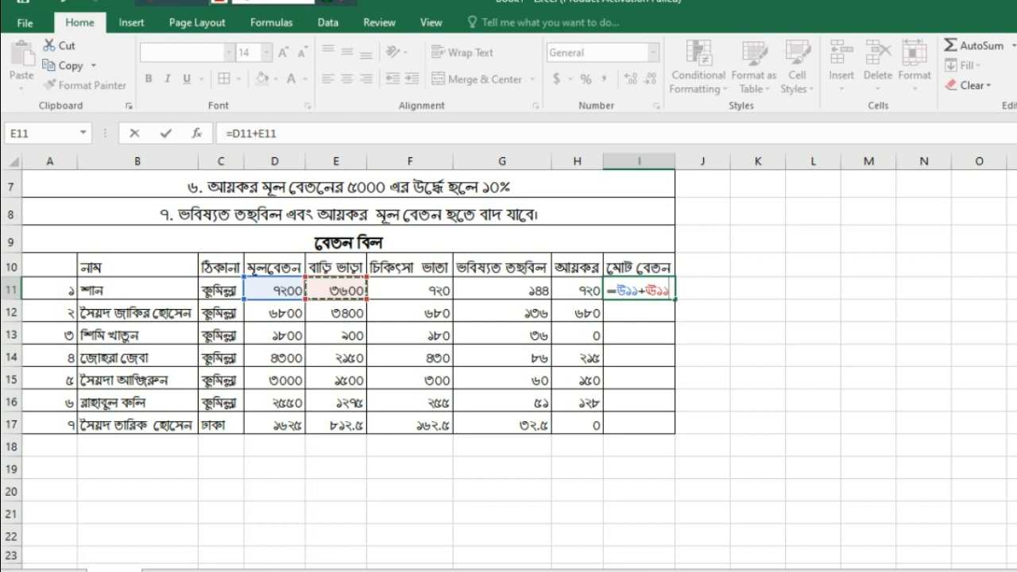
text(+)
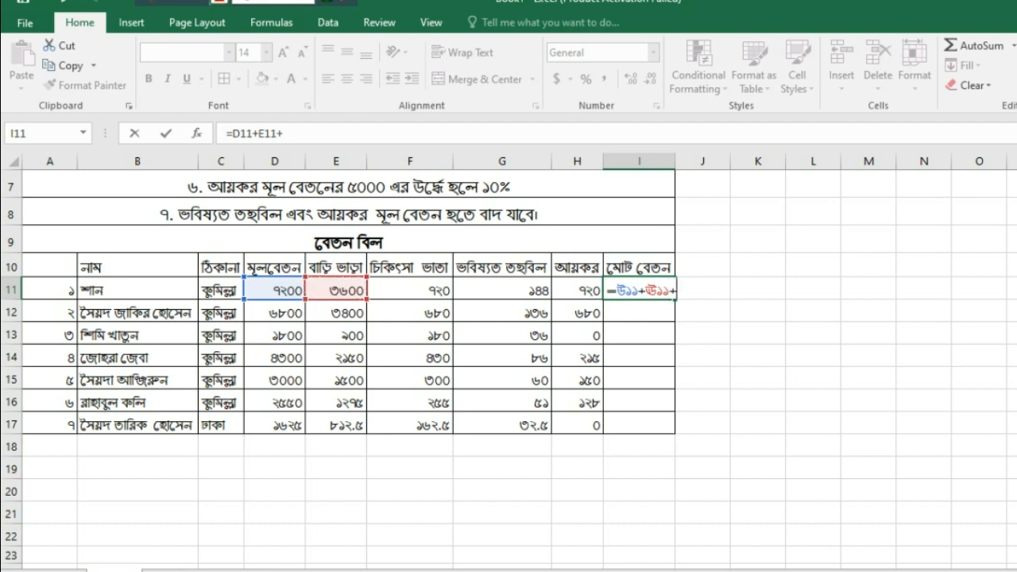
click(410, 290)
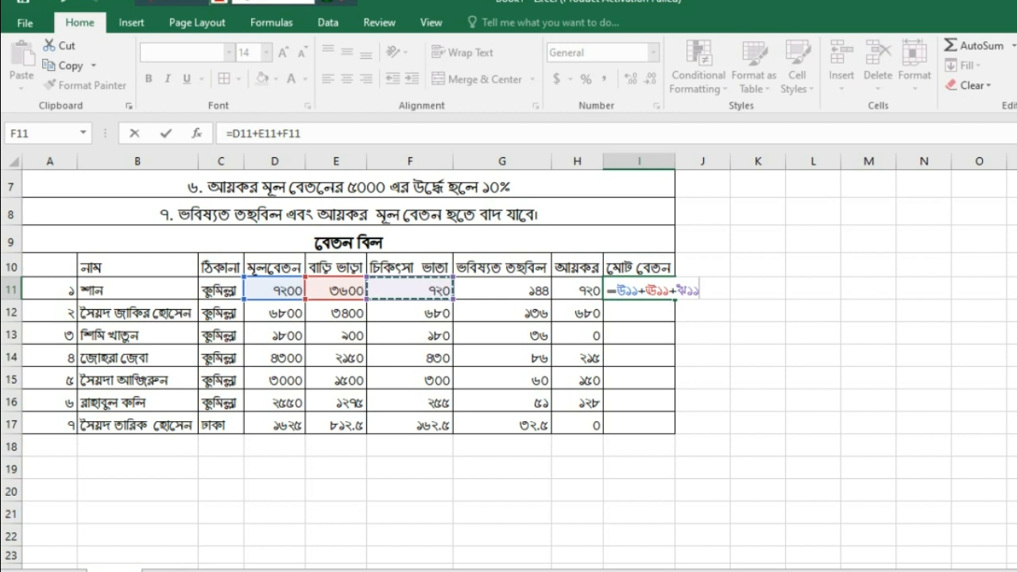
Step: Complete the I11 formula by subtracting provident fund and income tax with -(G11+H11), and enter it
scroll(508, 358, up, 1)
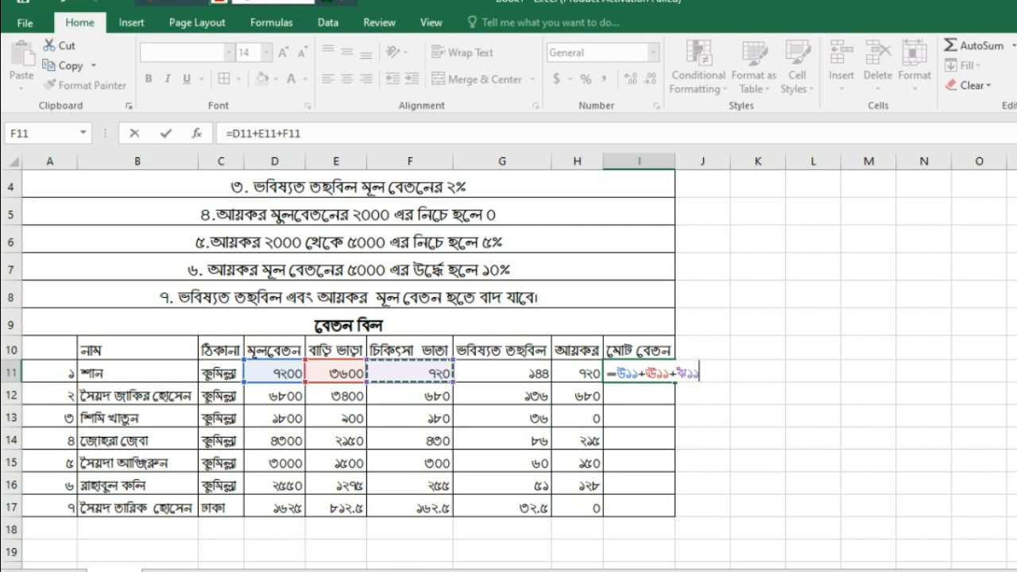
scroll(509, 357, down, 1)
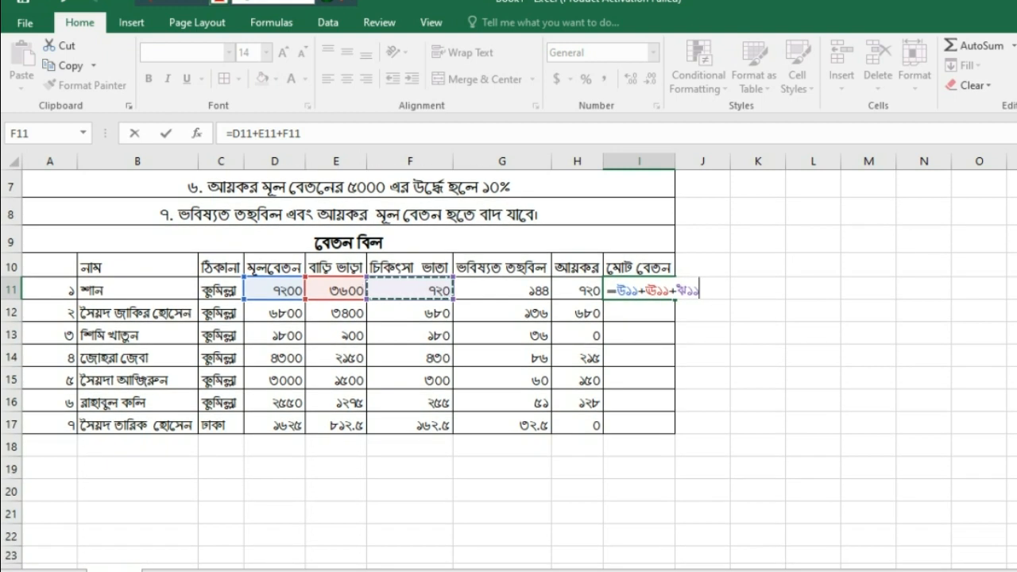
text(-()
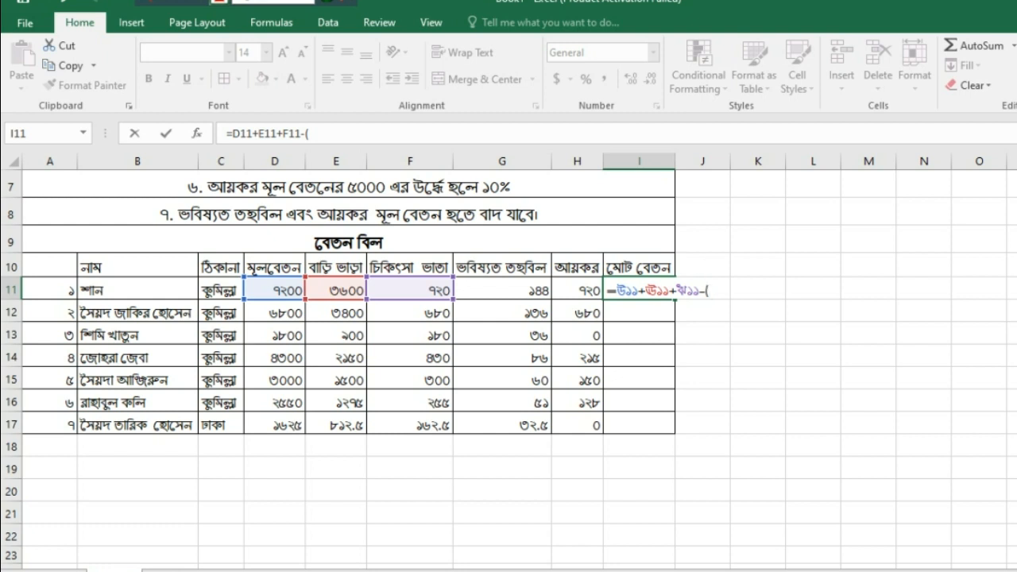
text(G11)
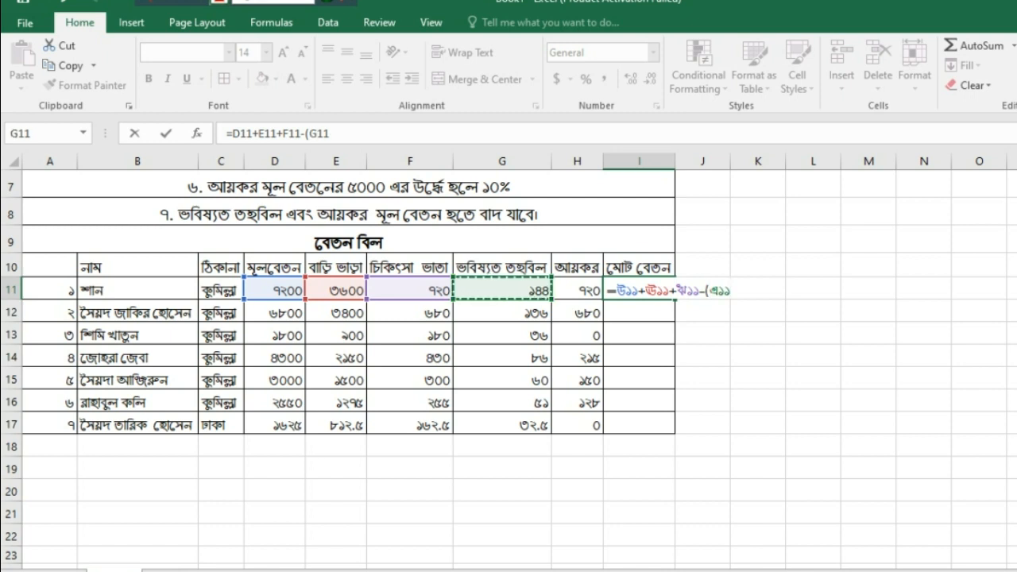
text(+)
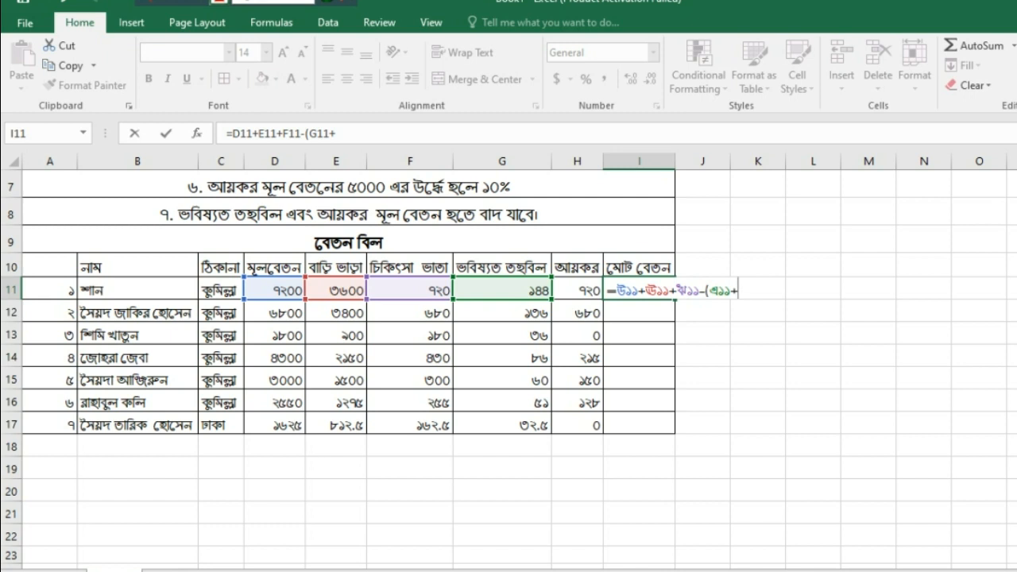
key(Left)
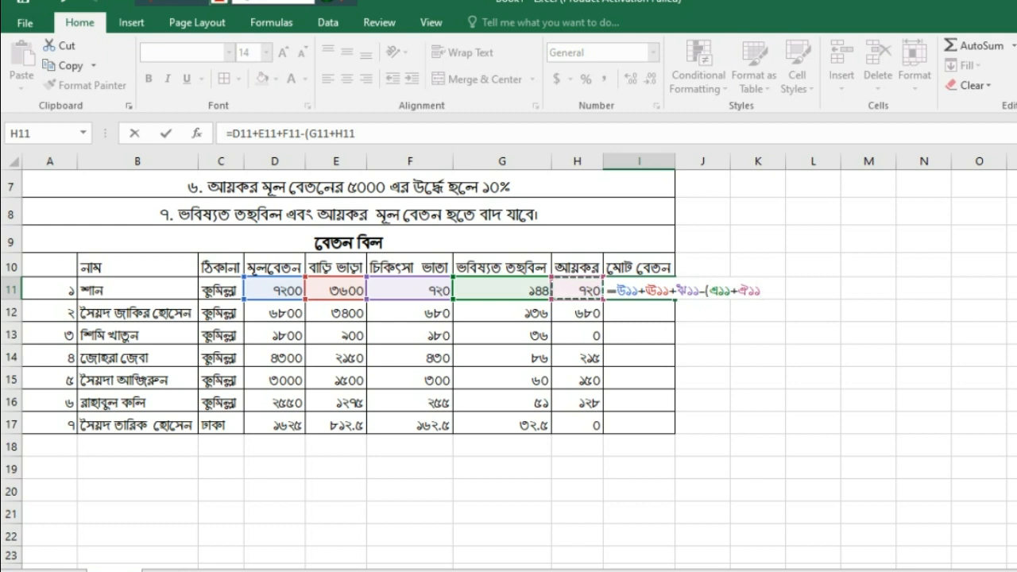
text())
key(Return)
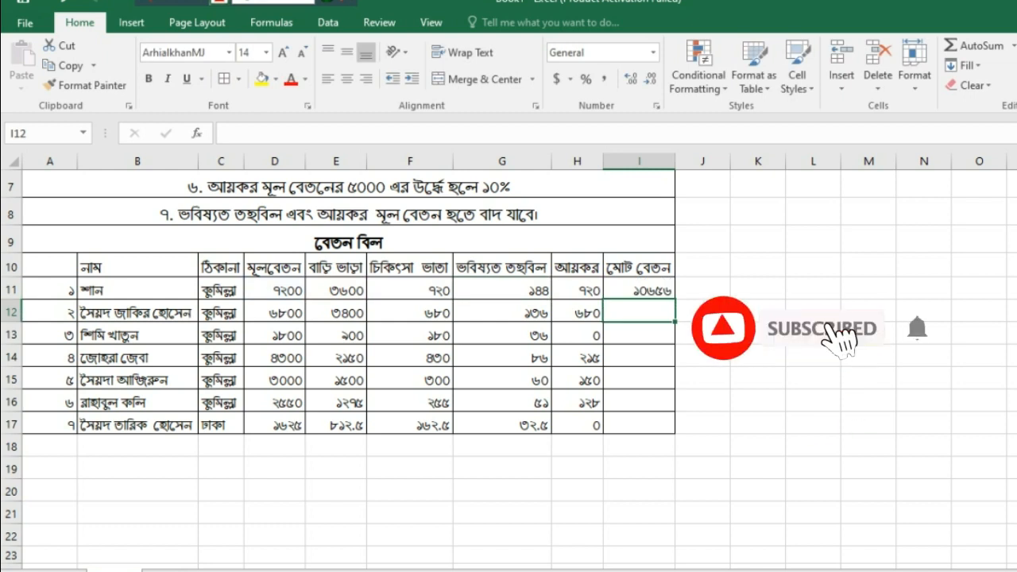
Step: Fill the total salary formula from I11 down to I17
click(639, 290)
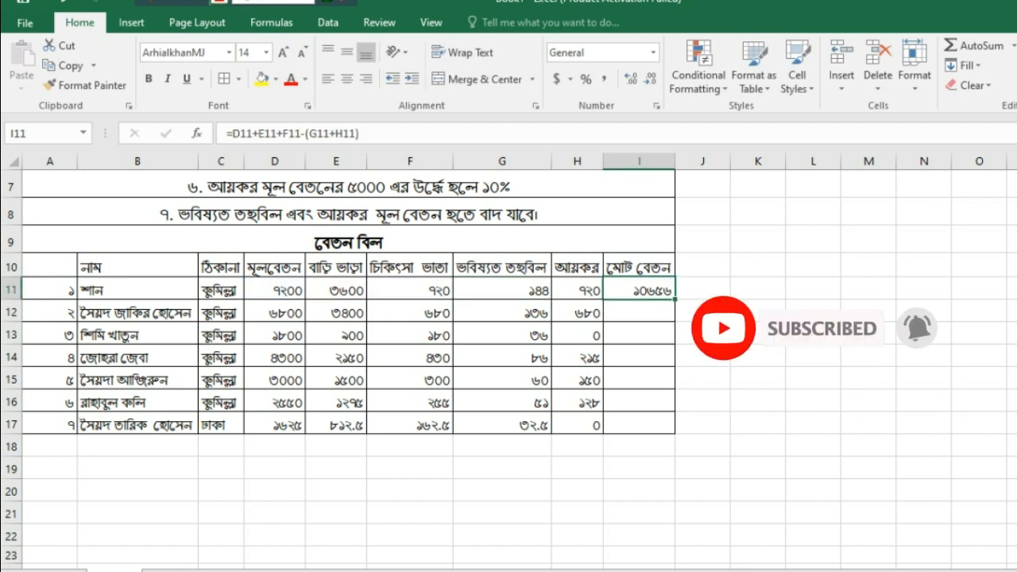
drag(675, 298, 675, 434)
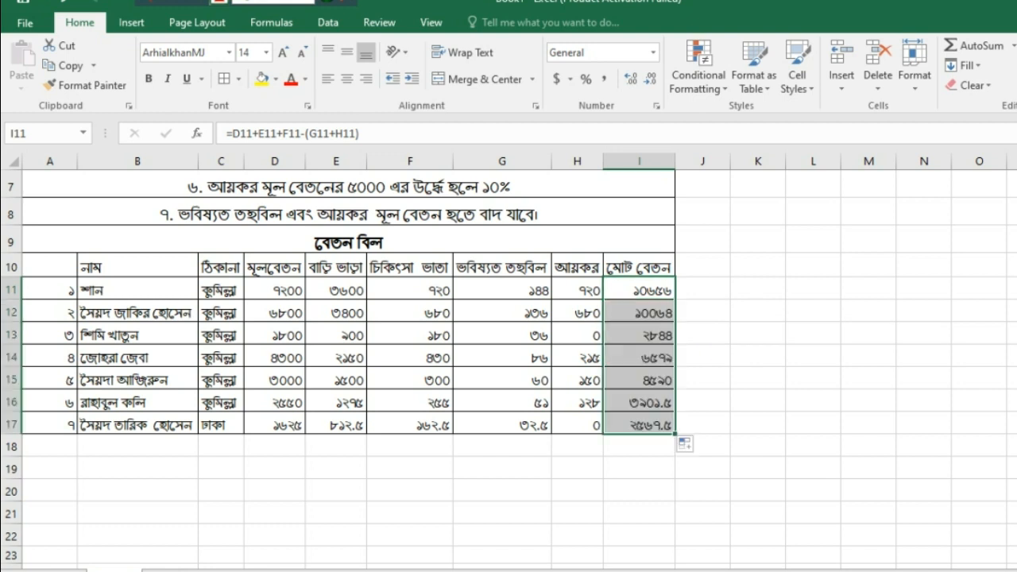